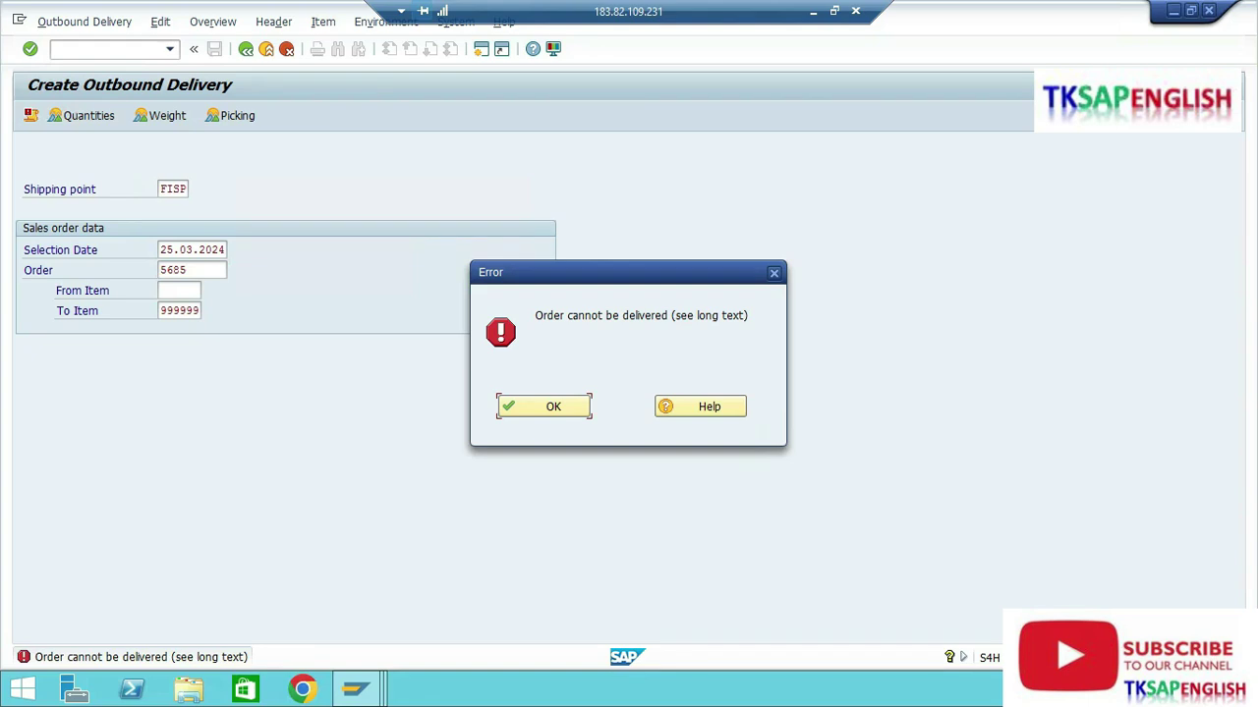
Dismiss the delivery error and display the outbound delivery log to examine the message logged for the order
{"action": "key", "text": "Return"}
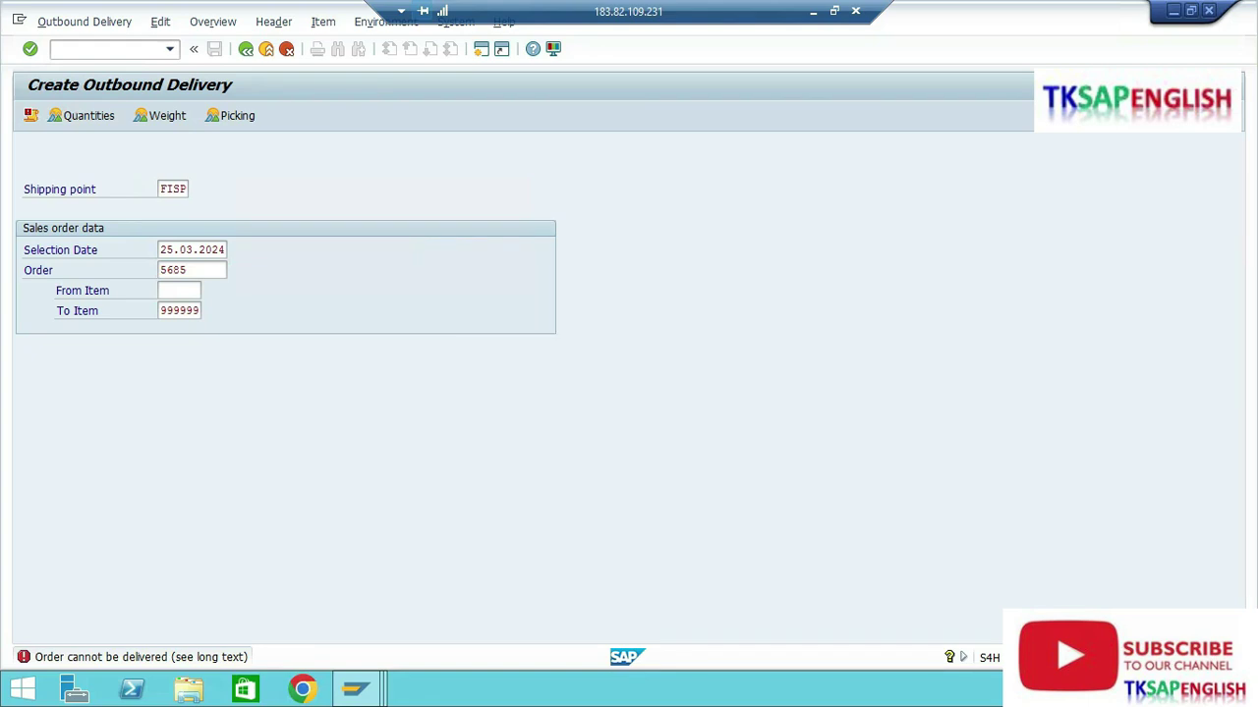
{"action": "left_click", "coordinate": [160, 22]}
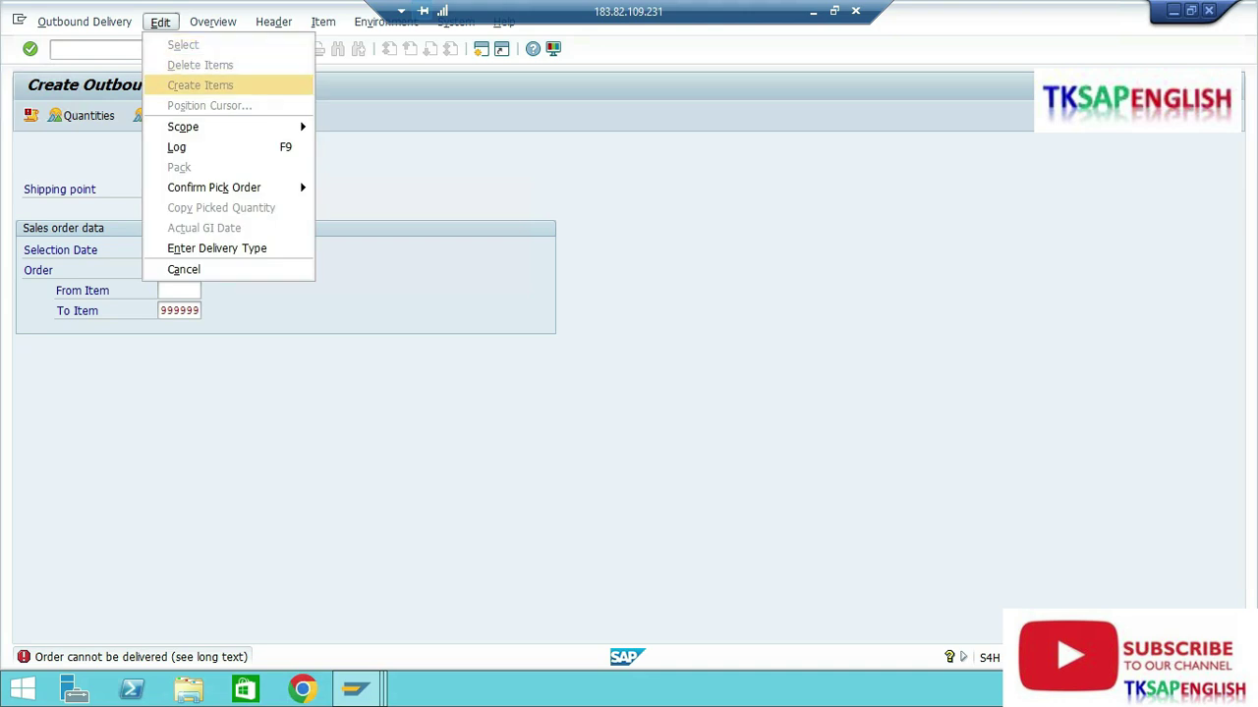
{"action": "left_click", "coordinate": [177, 147]}
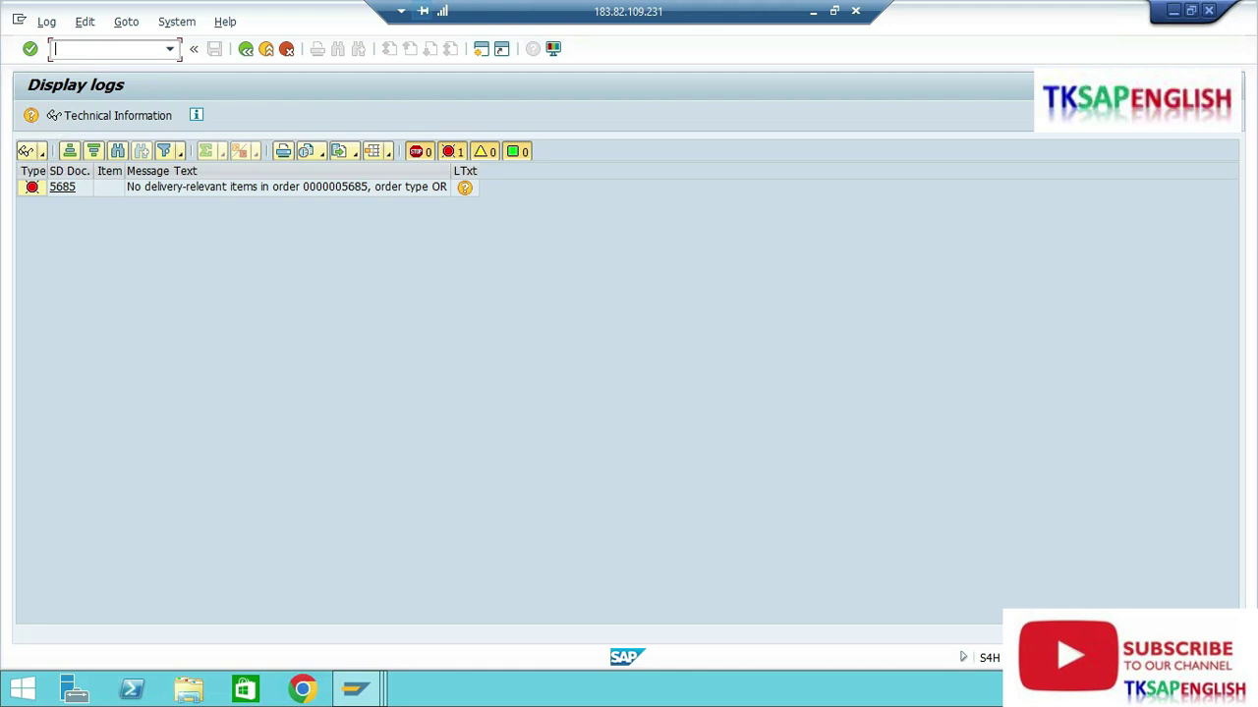
{"action": "left_click", "coordinate": [287, 188]}
{"action": "key", "text": "Escape"}
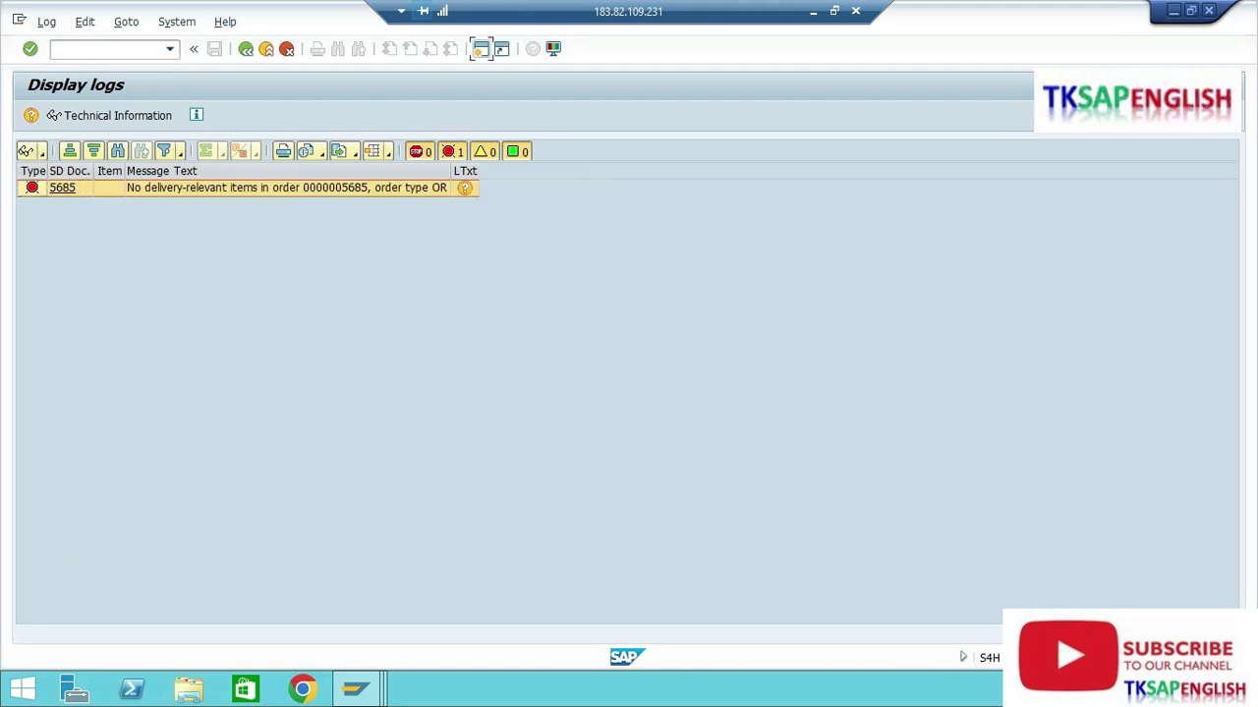
Switch to the session showing company code global data and open the stock overview with transaction MMBE
{"action": "mouse_move", "coordinate": [355, 688]}
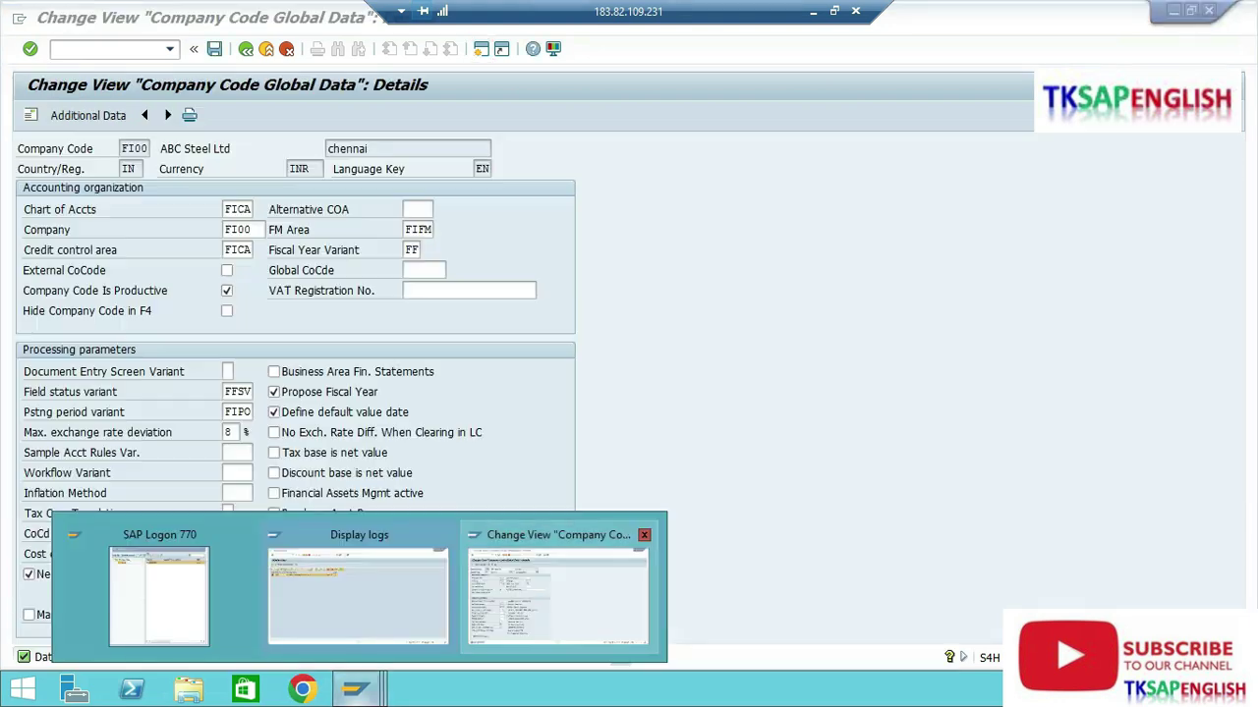
{"action": "left_click", "coordinate": [558, 590]}
{"action": "left_click", "coordinate": [96, 49]}
{"action": "type", "text": "/NMM"}
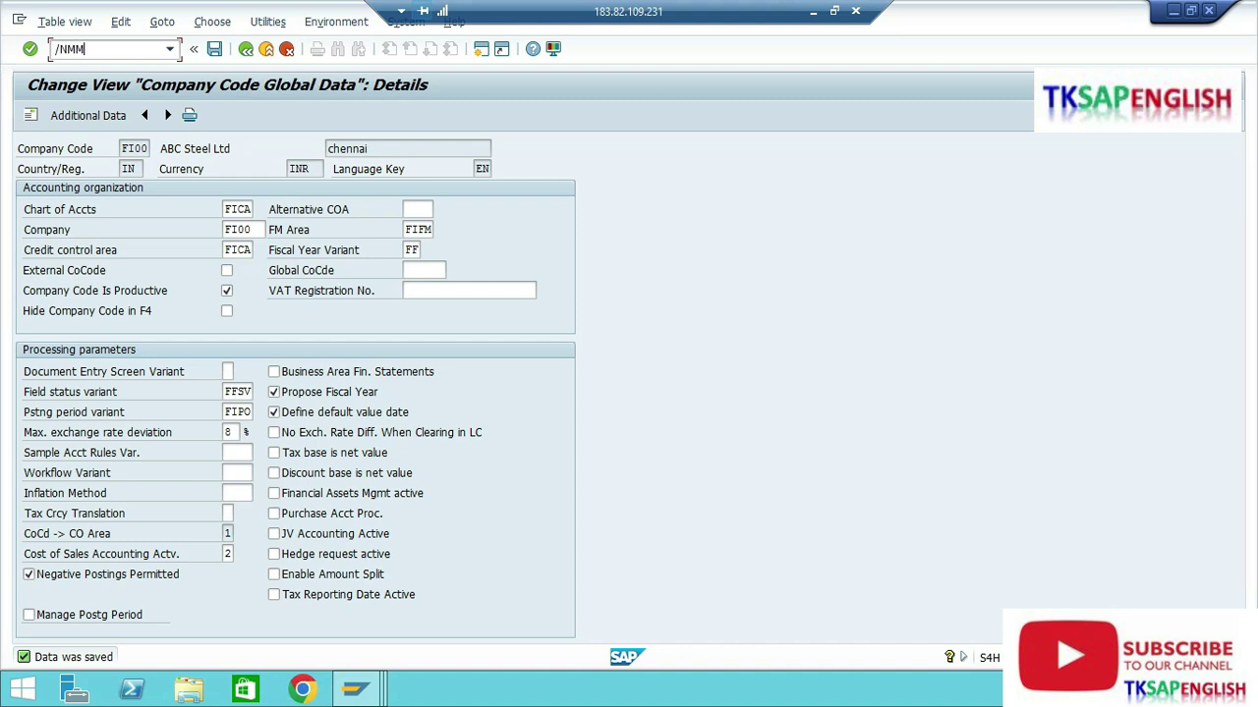
{"action": "type", "text": "BE"}
{"action": "key", "text": "Return"}
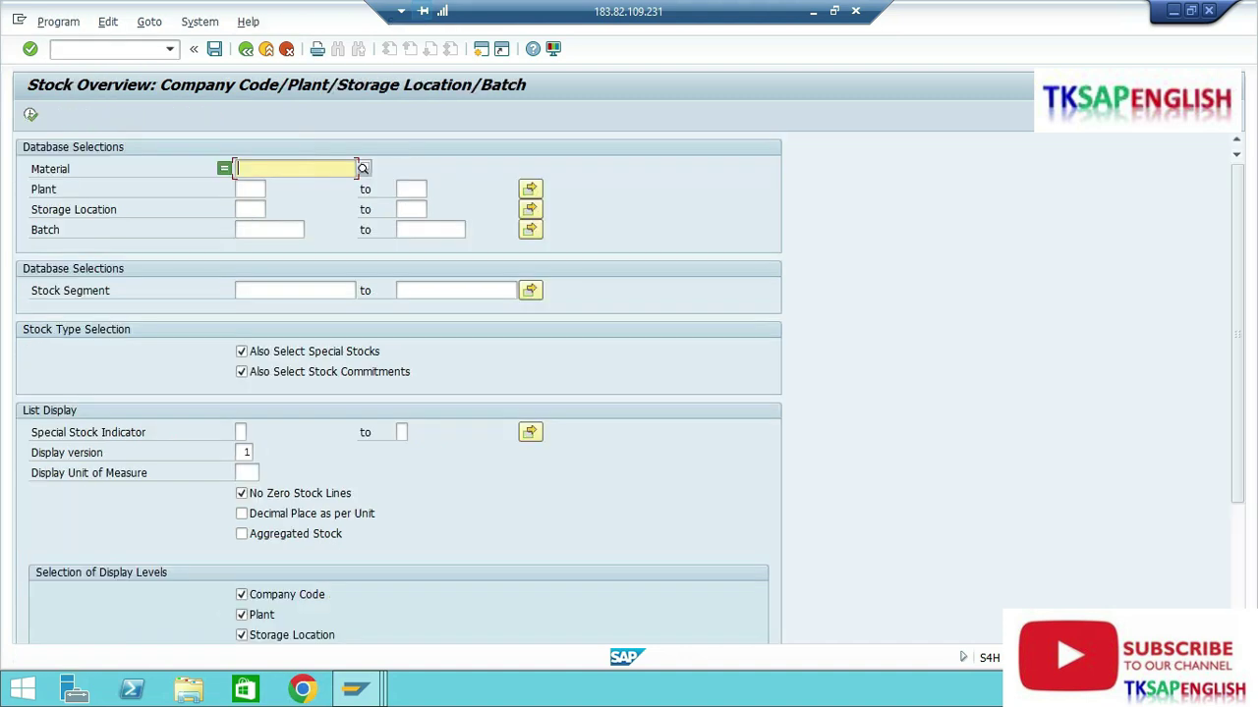
Find material 4107 by plant FIP1 and run its stock overview
{"action": "key", "text": "F4"}
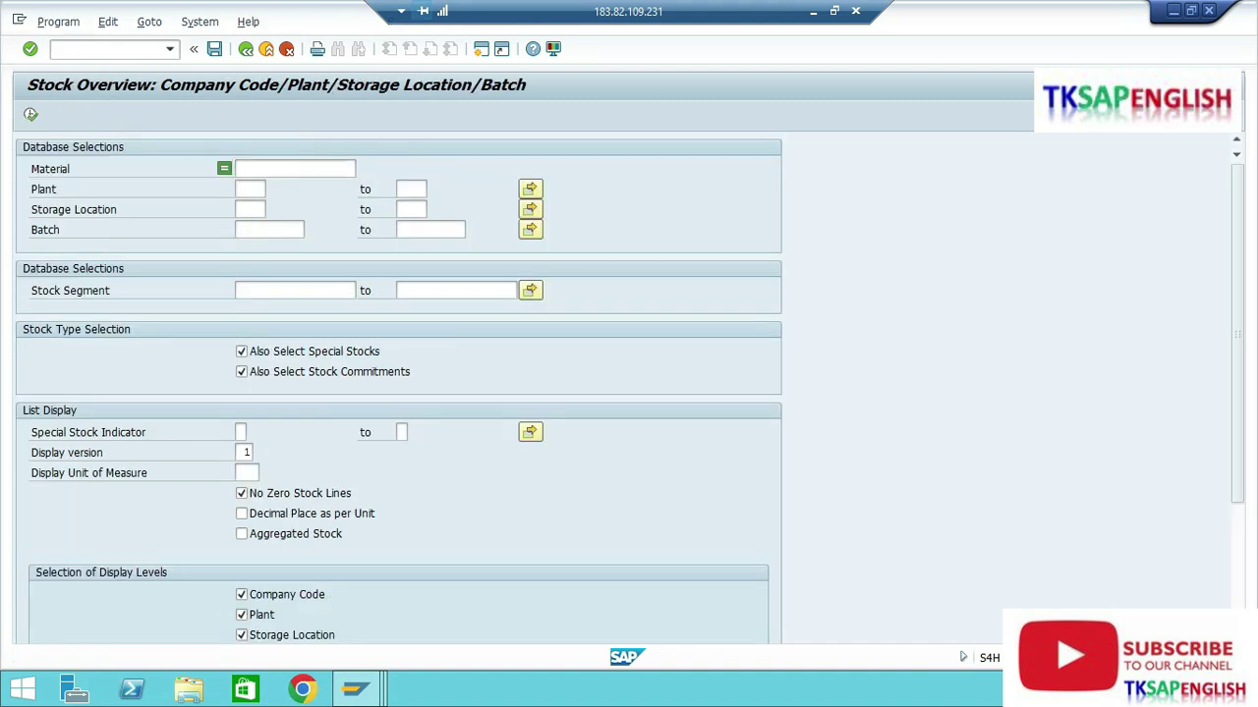
{"action": "left_click", "coordinate": [421, 308]}
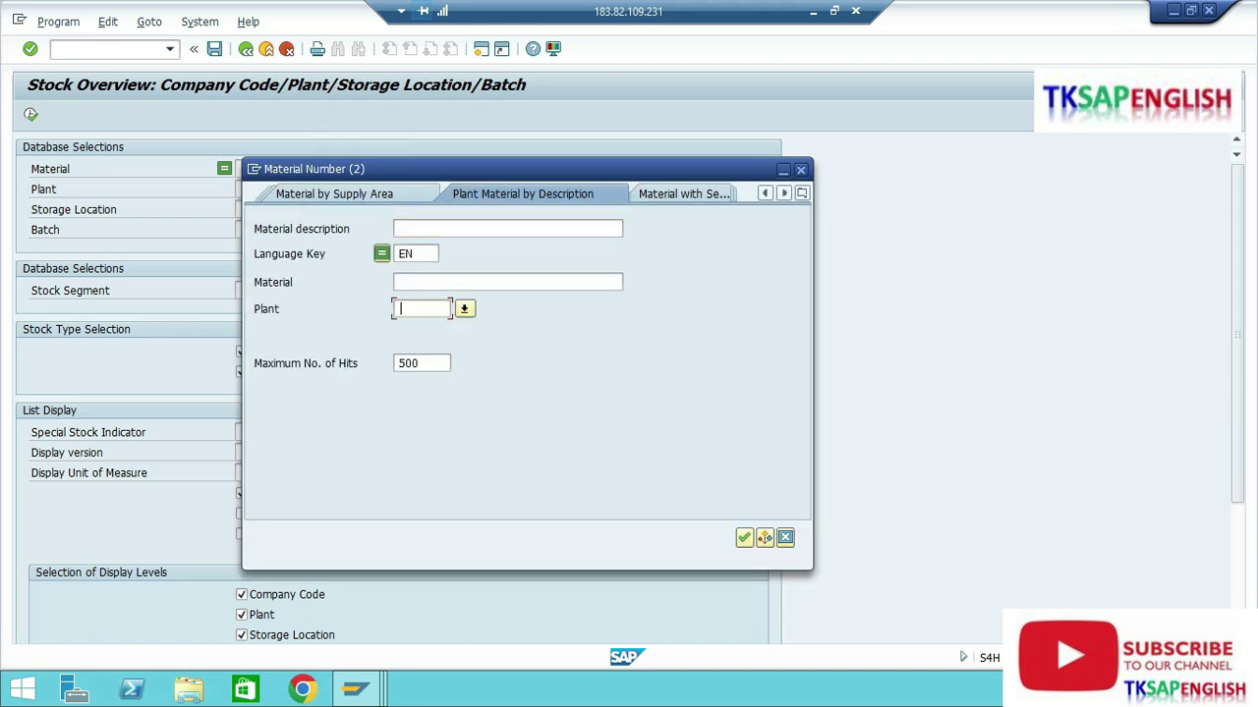
{"action": "type", "text": "FIP1"}
{"action": "key", "text": "Return"}
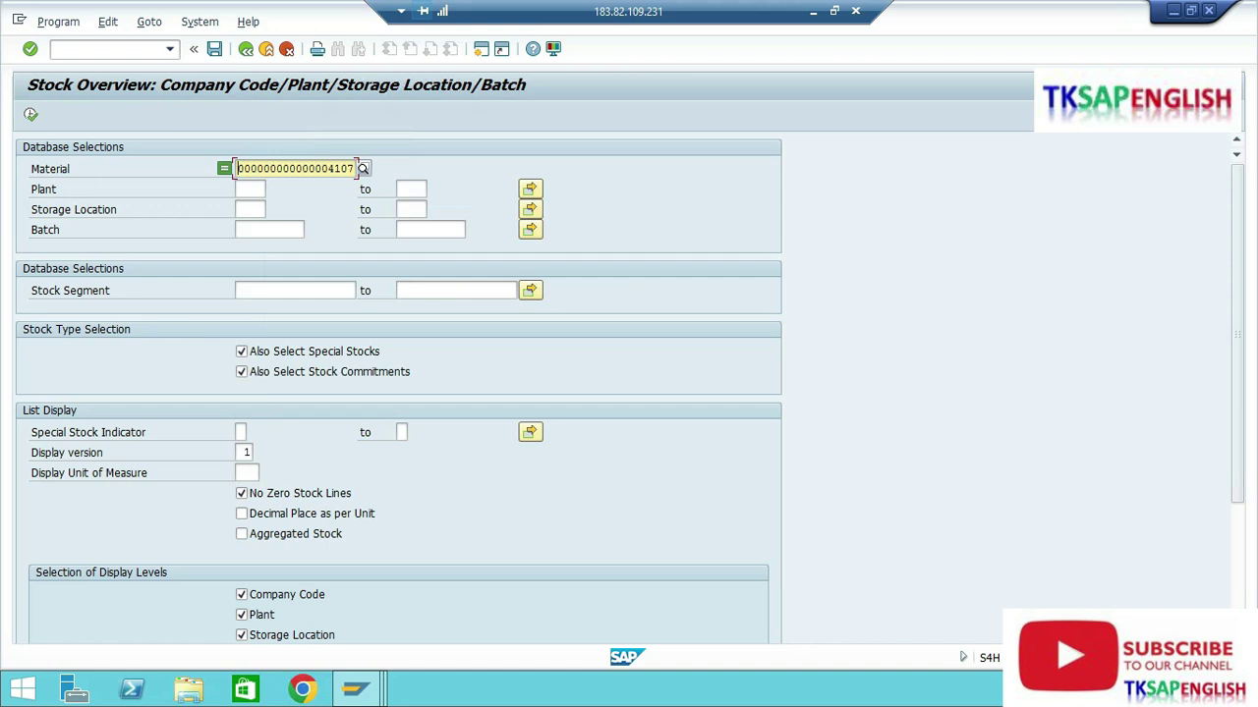
{"action": "key", "text": "F8"}
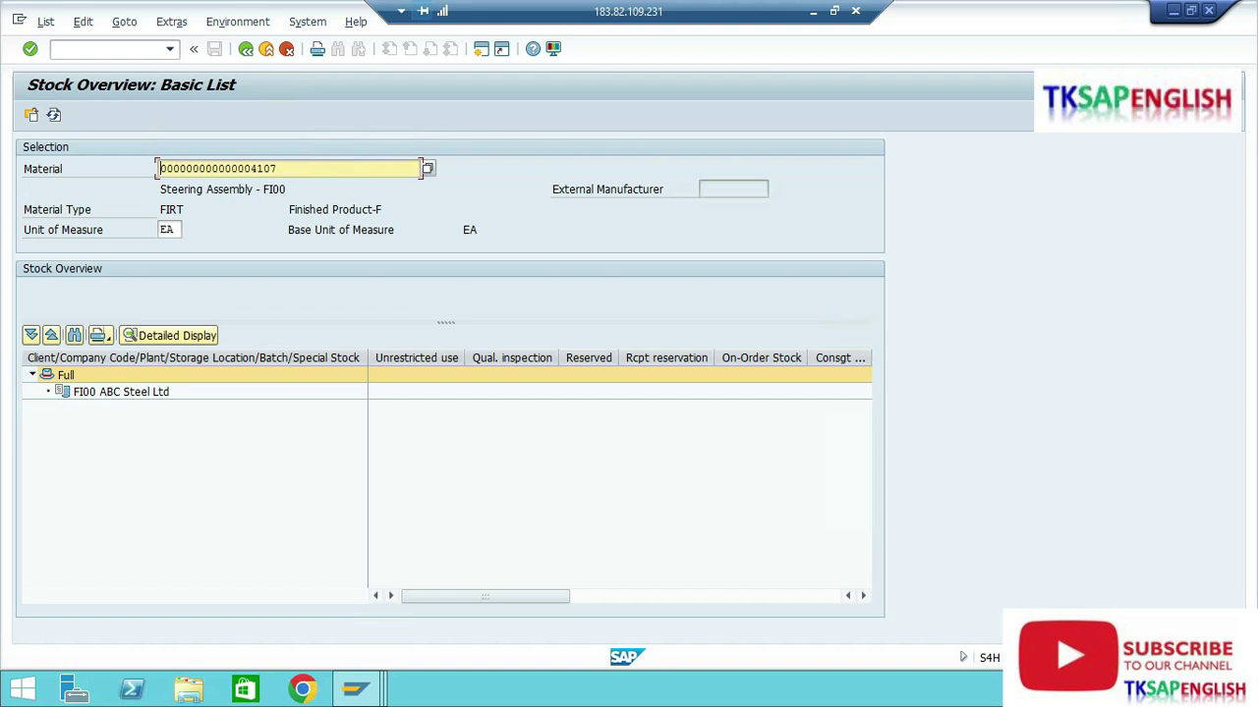
Open transaction MIGO and set the goods receipt reference to Other
{"action": "left_click", "coordinate": [169, 48]}
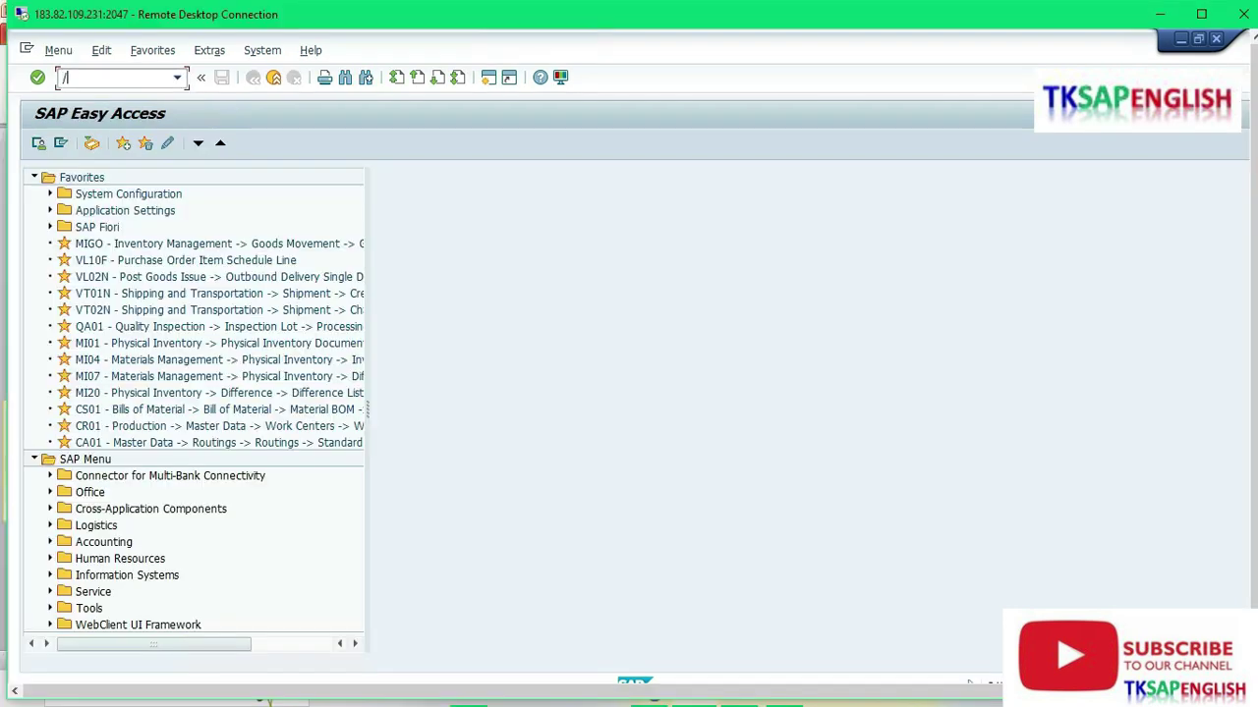
{"action": "type", "text": "NMIGO"}
{"action": "key", "text": "Return"}
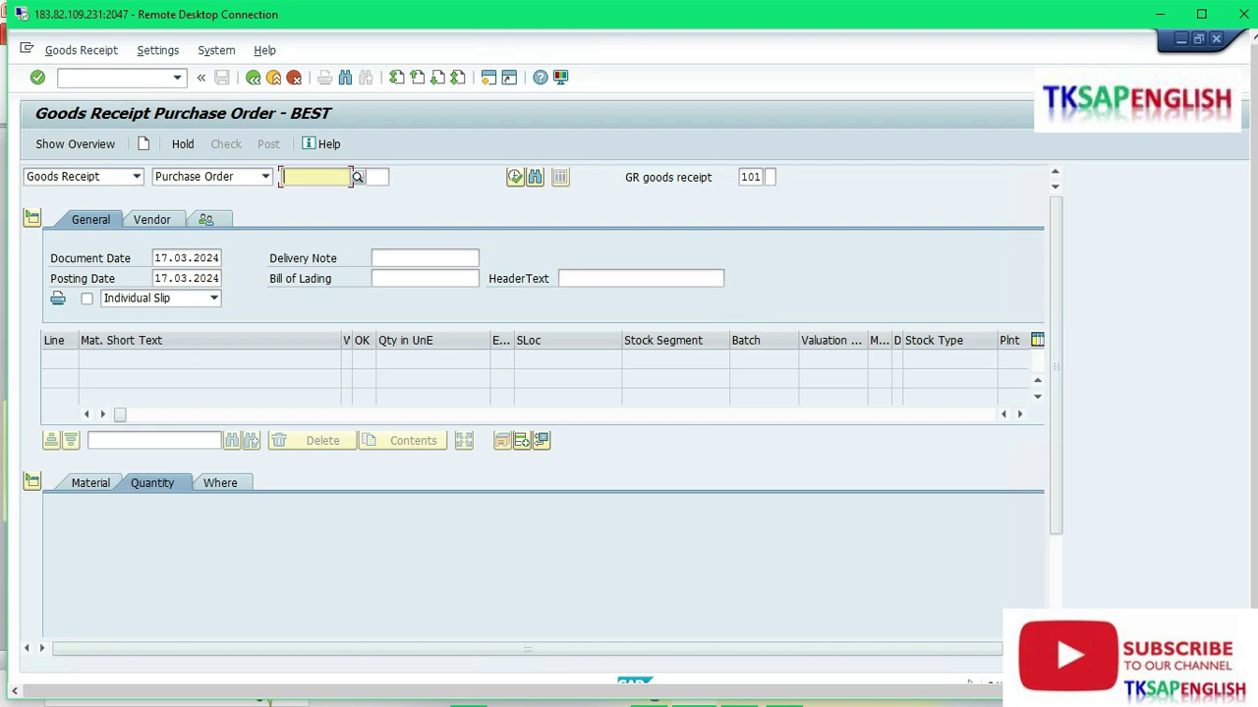
{"action": "left_click", "coordinate": [137, 176]}
{"action": "left_click", "coordinate": [137, 176]}
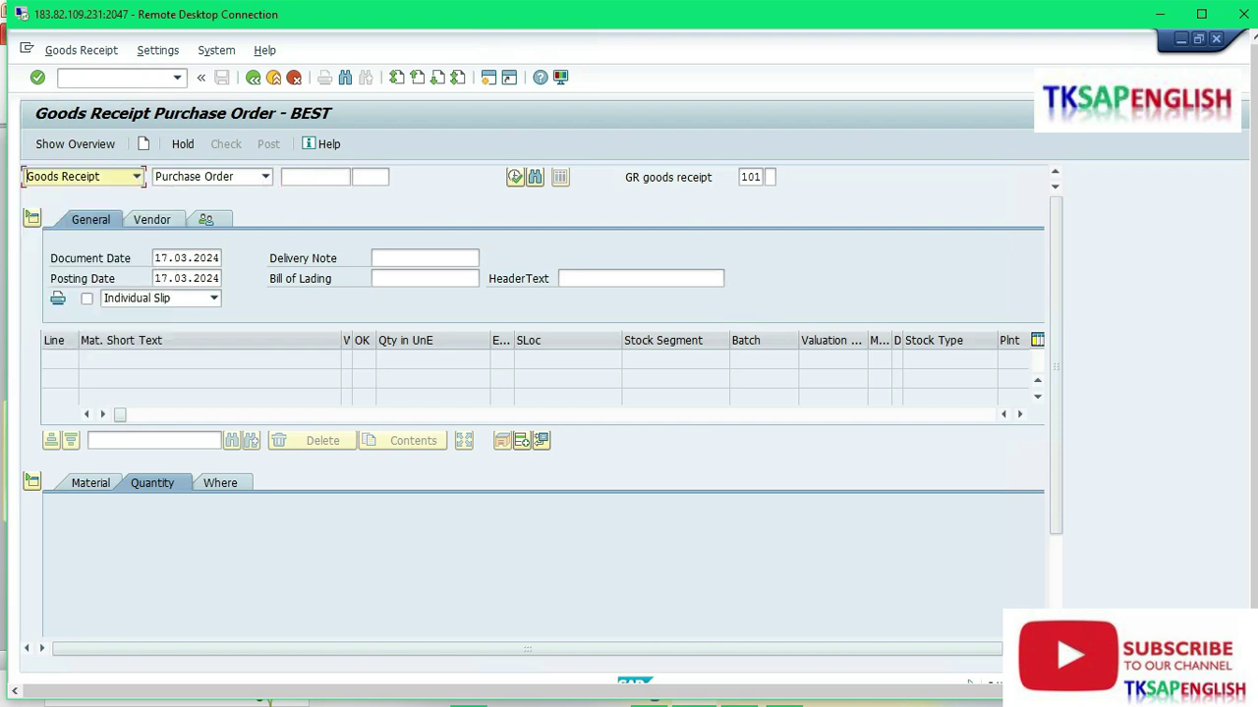
{"action": "left_click", "coordinate": [266, 176]}
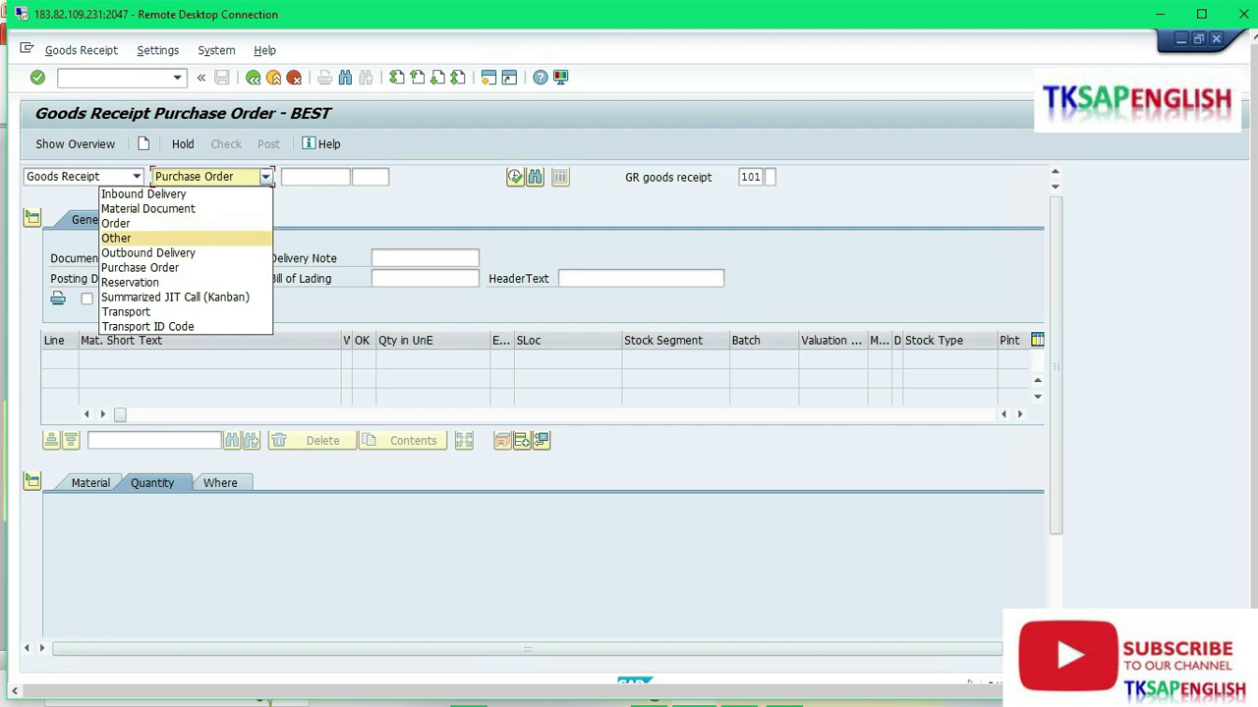
{"action": "left_click", "coordinate": [147, 237]}
Choose movement type 561 for initial stock into unrestricted use and set the posting date to 29.02.2024
{"action": "left_click", "coordinate": [750, 177]}
{"action": "left_click", "coordinate": [770, 178]}
{"action": "scroll", "coordinate": [943, 383], "scroll_direction": "down", "scroll_amount": 8}
{"action": "scroll", "coordinate": [943, 384], "scroll_direction": "down", "scroll_amount": 20}
{"action": "scroll", "coordinate": [943, 383], "scroll_direction": "down", "scroll_amount": 18}
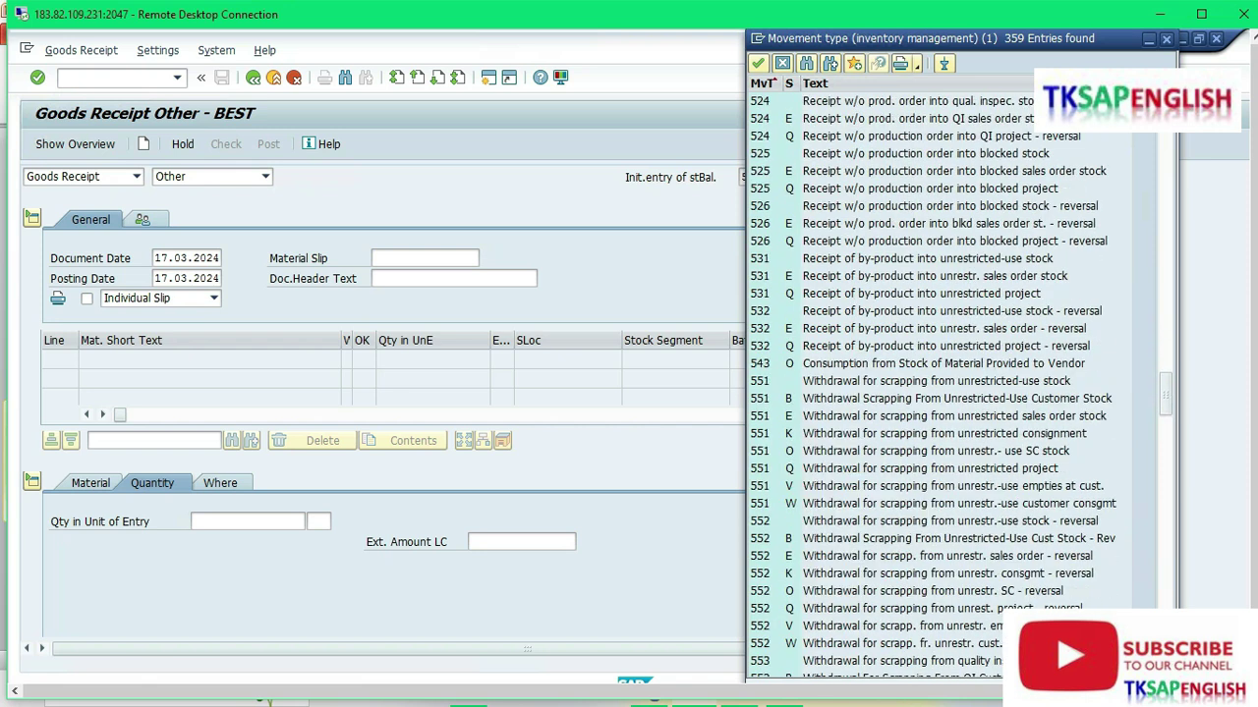
{"action": "scroll", "coordinate": [943, 383], "scroll_direction": "down", "scroll_amount": 1}
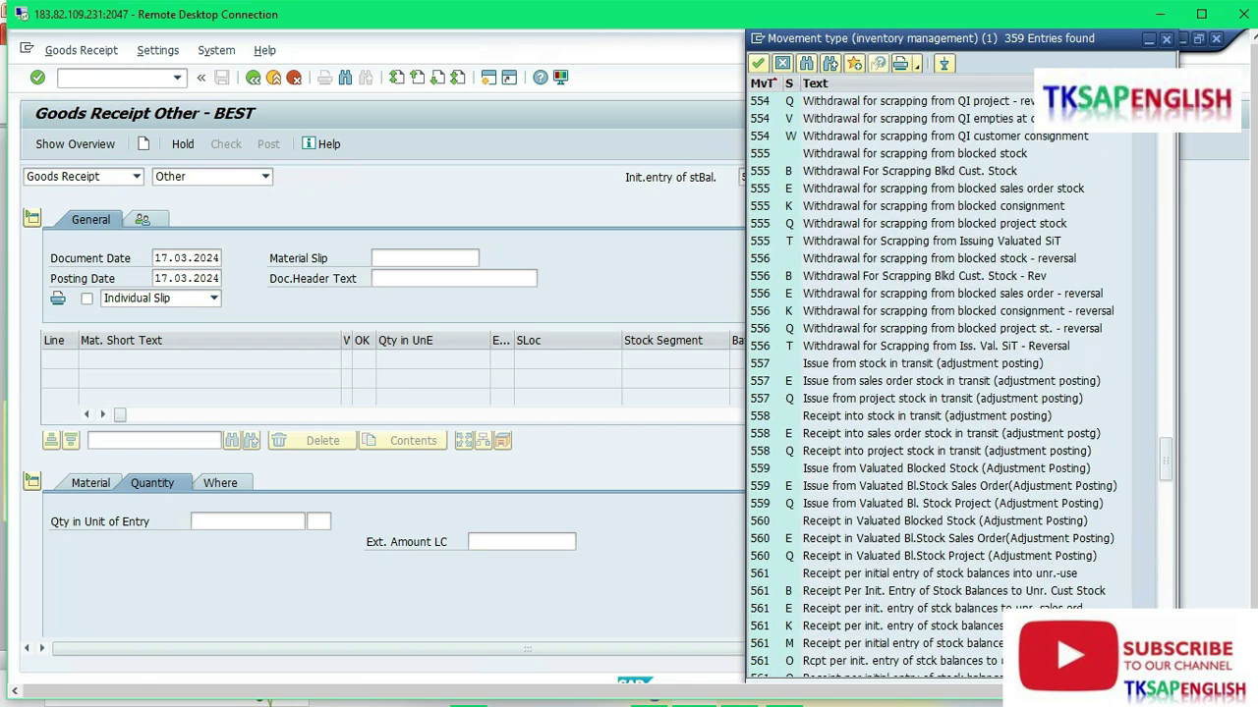
{"action": "left_click", "coordinate": [939, 574]}
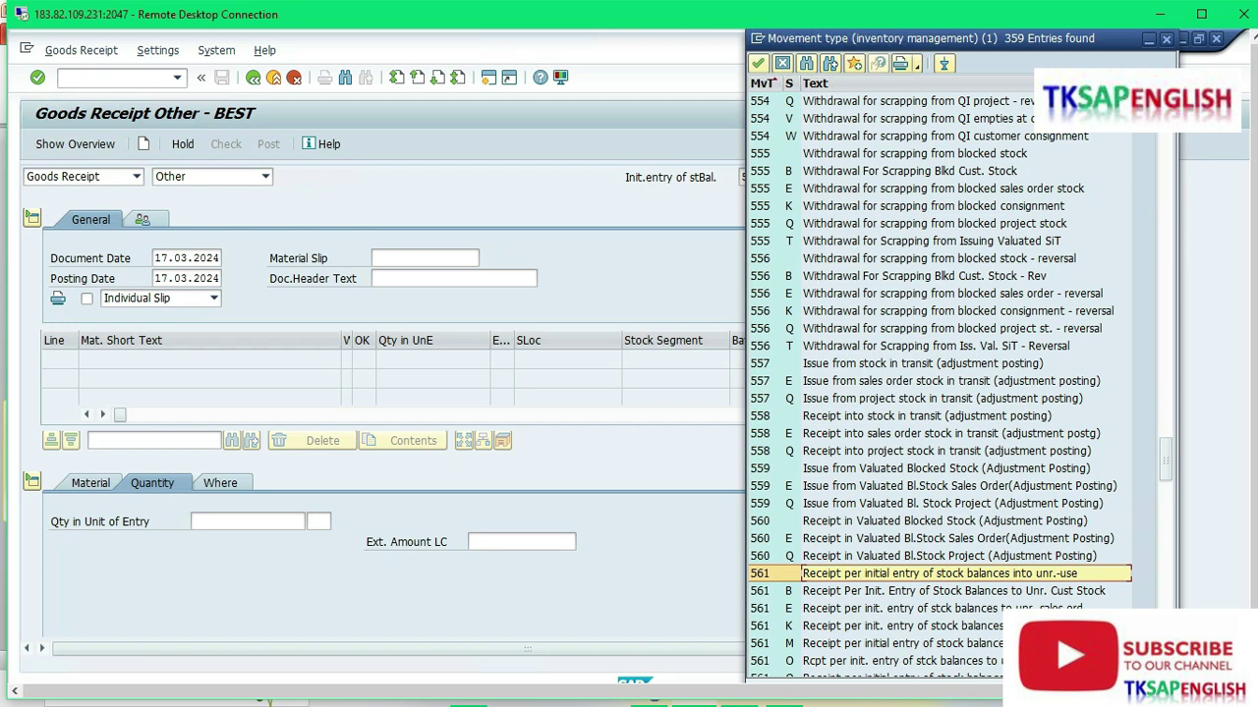
{"action": "key", "text": "Return"}
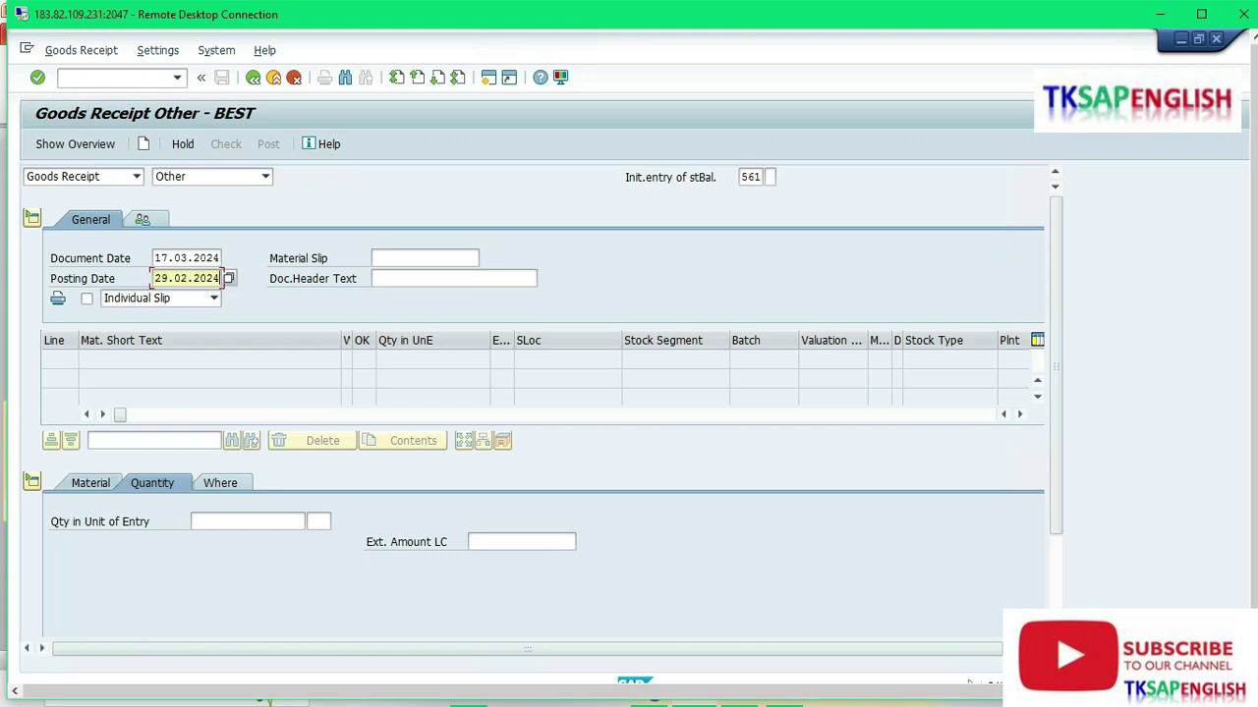
{"action": "key", "text": "Return"}
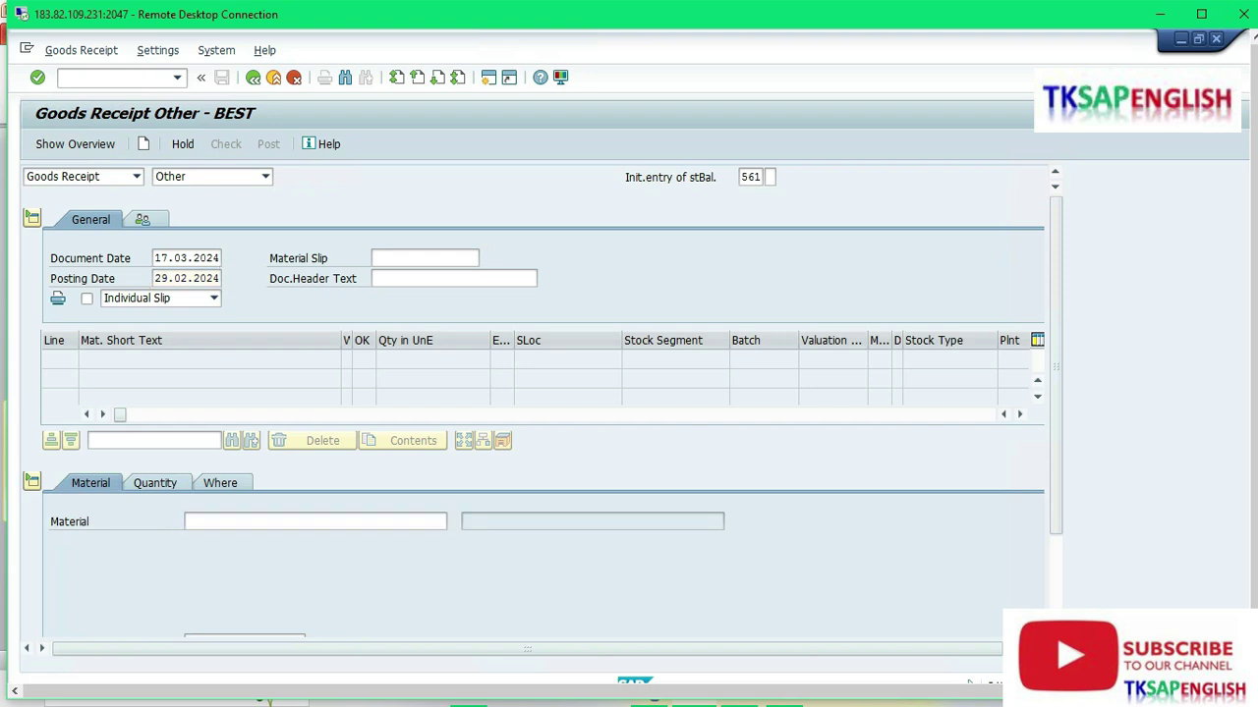
Enter material 4107, found by plant FIP1, with a quantity of 500 as the goods receipt item
{"action": "key", "text": "F4"}
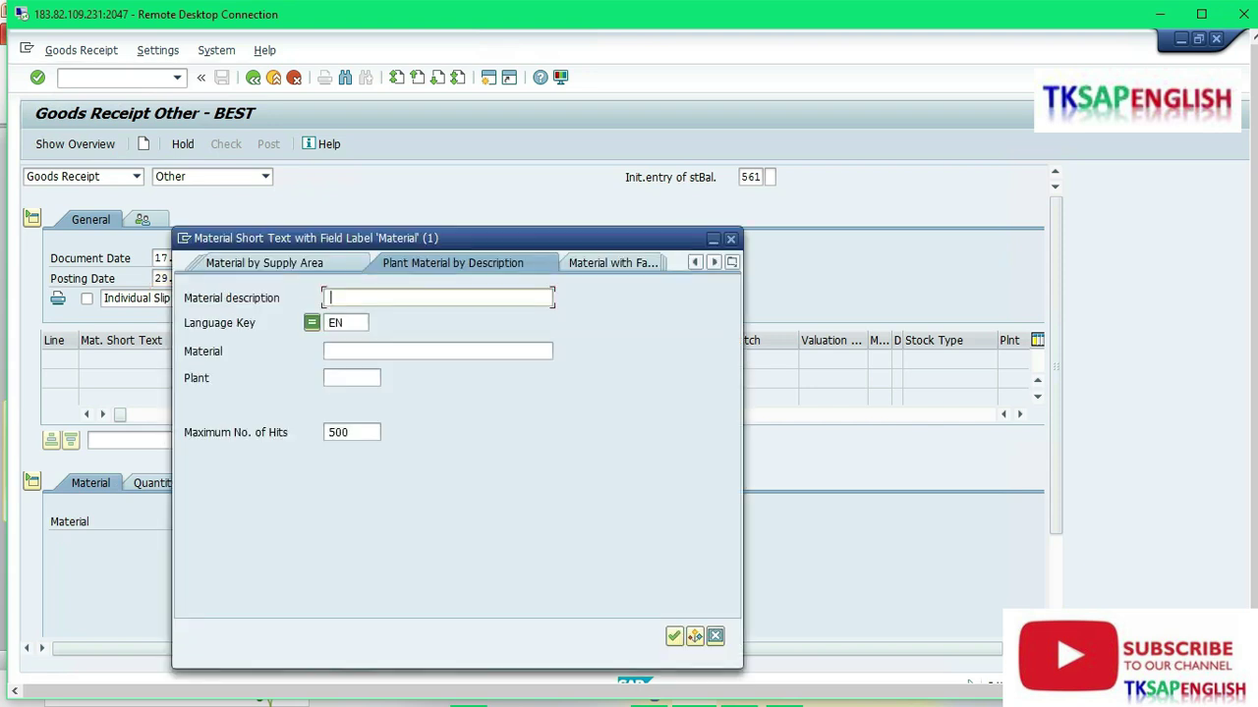
{"action": "left_click", "coordinate": [351, 379]}
{"action": "type", "text": "FIP1"}
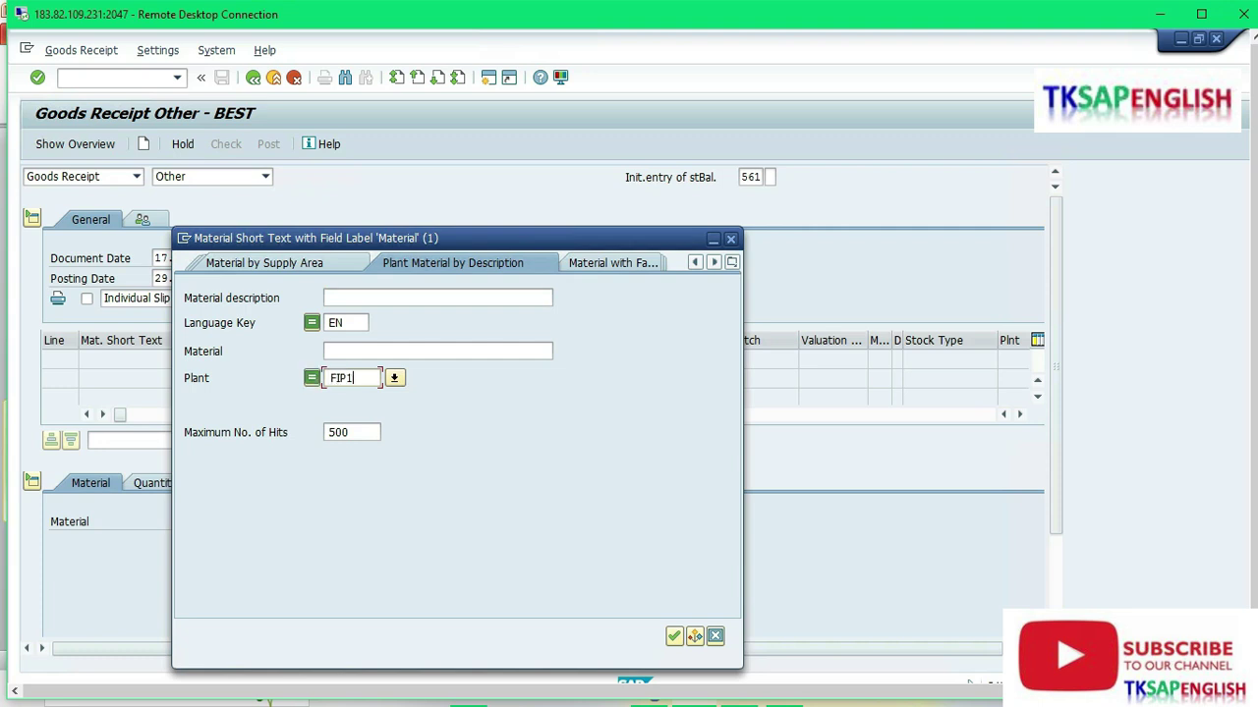
{"action": "key", "text": "Return"}
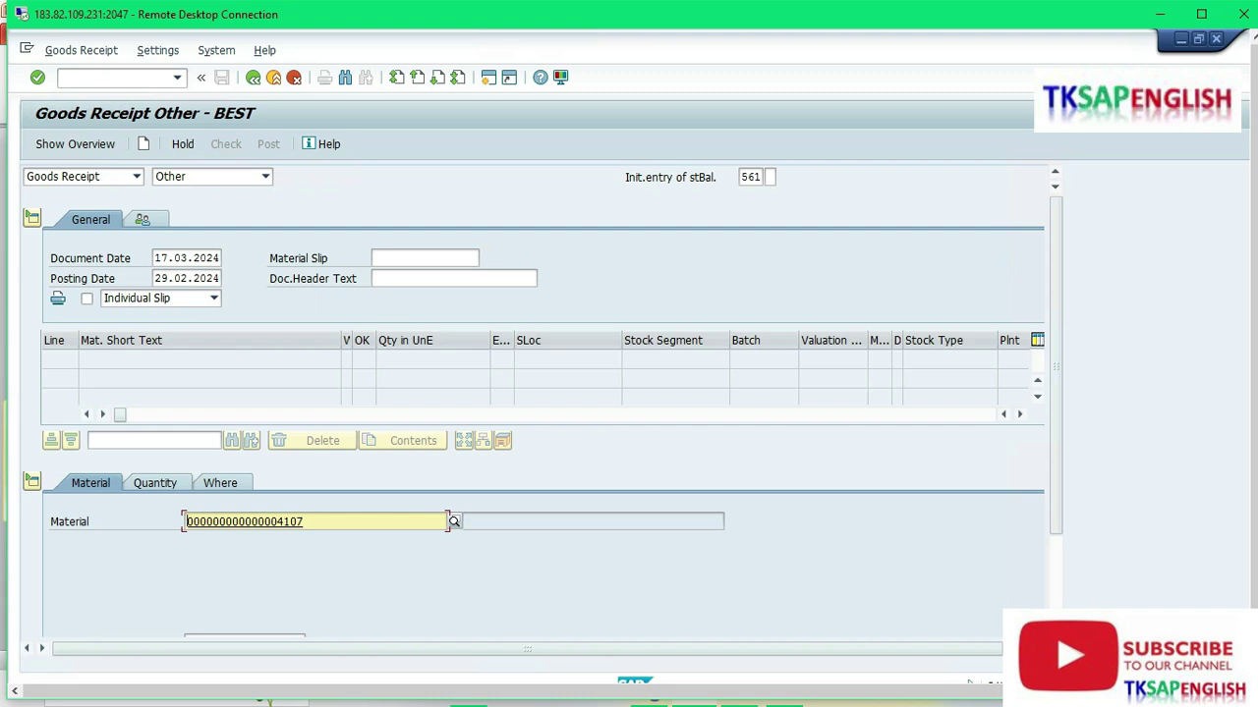
{"action": "key", "text": "Return"}
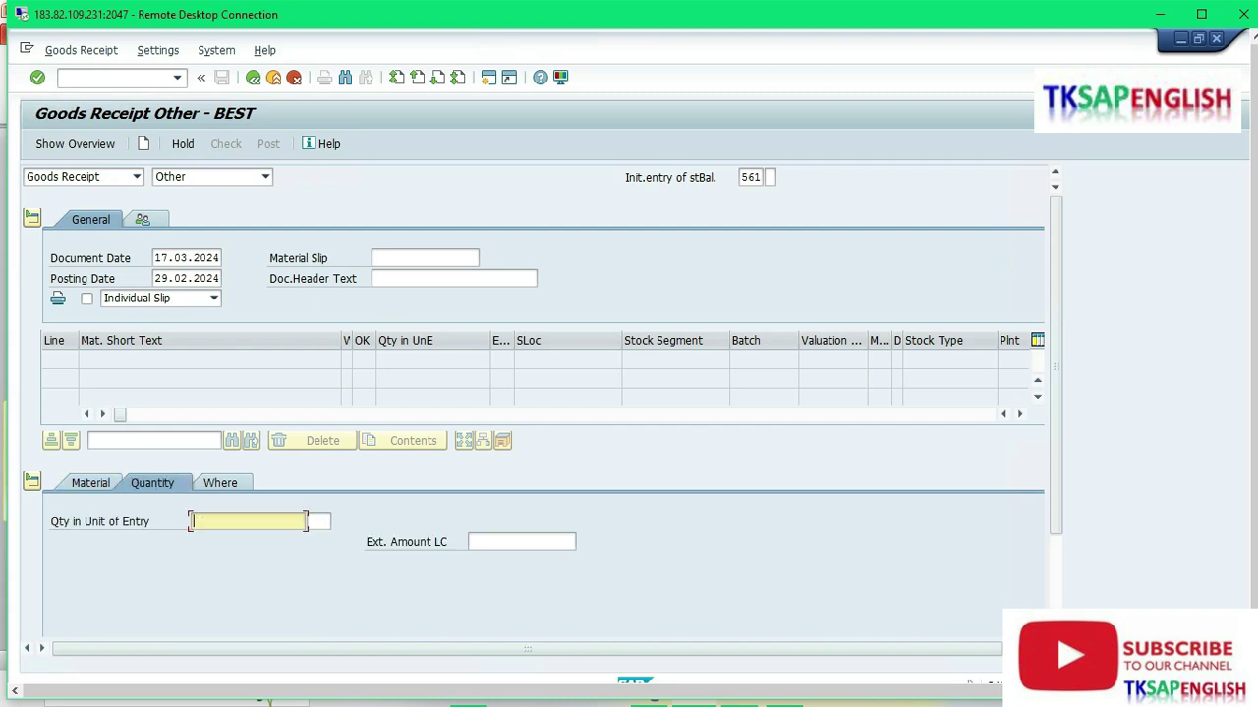
{"action": "type", "text": "500"}
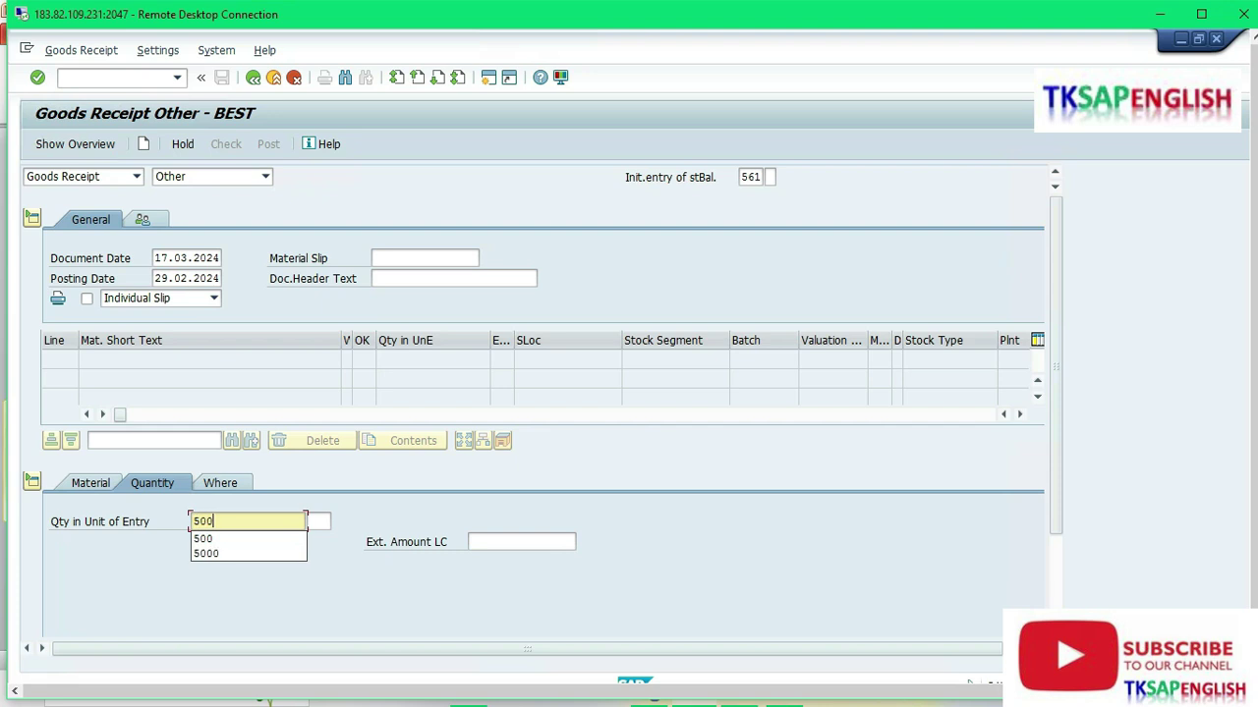
{"action": "key", "text": "Return"}
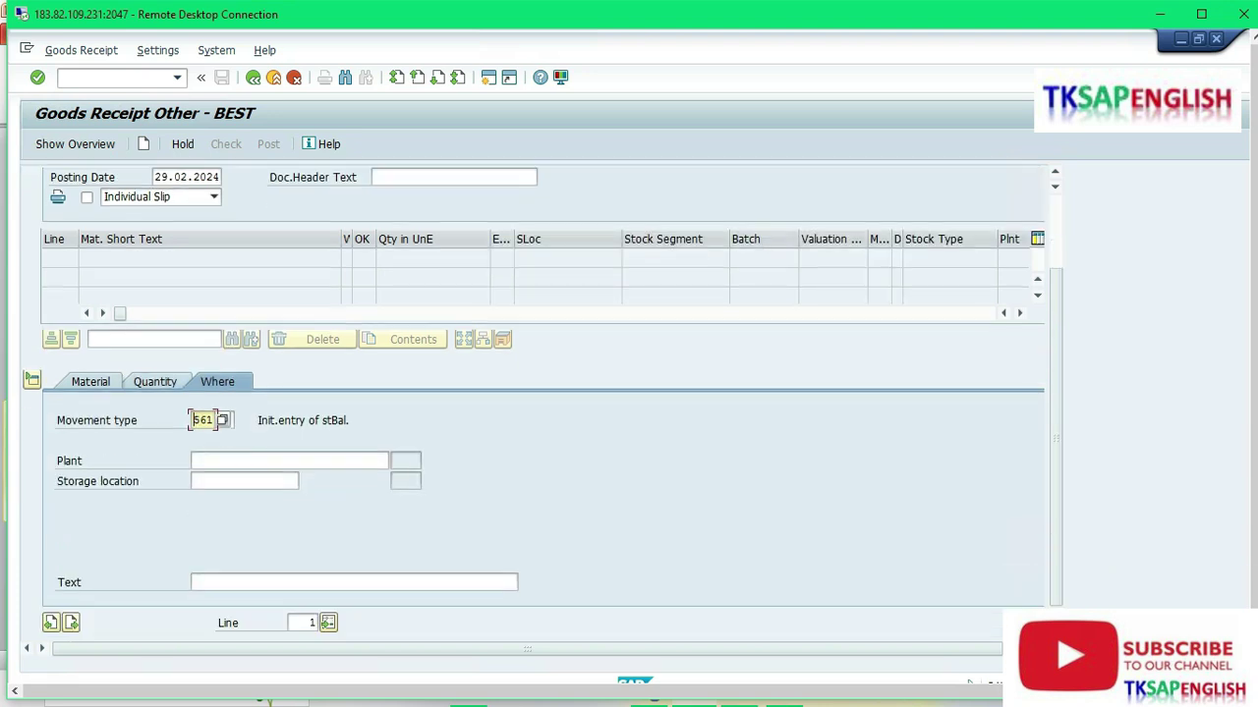
Assign plant FIP1 and storage location FIS1 to the item and post the goods receipt
{"action": "left_click", "coordinate": [289, 461]}
{"action": "type", "text": "FIP1"}
{"action": "left_click", "coordinate": [244, 481]}
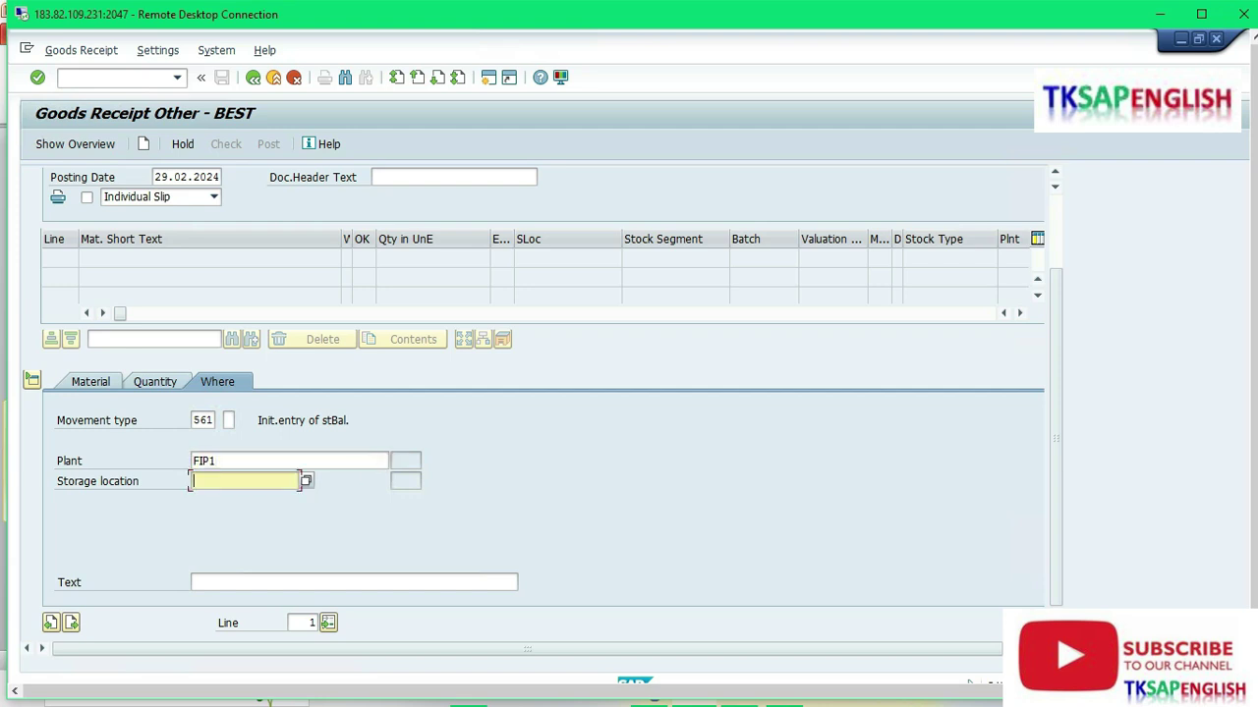
{"action": "type", "text": "FIS1"}
{"action": "key", "text": "Return"}
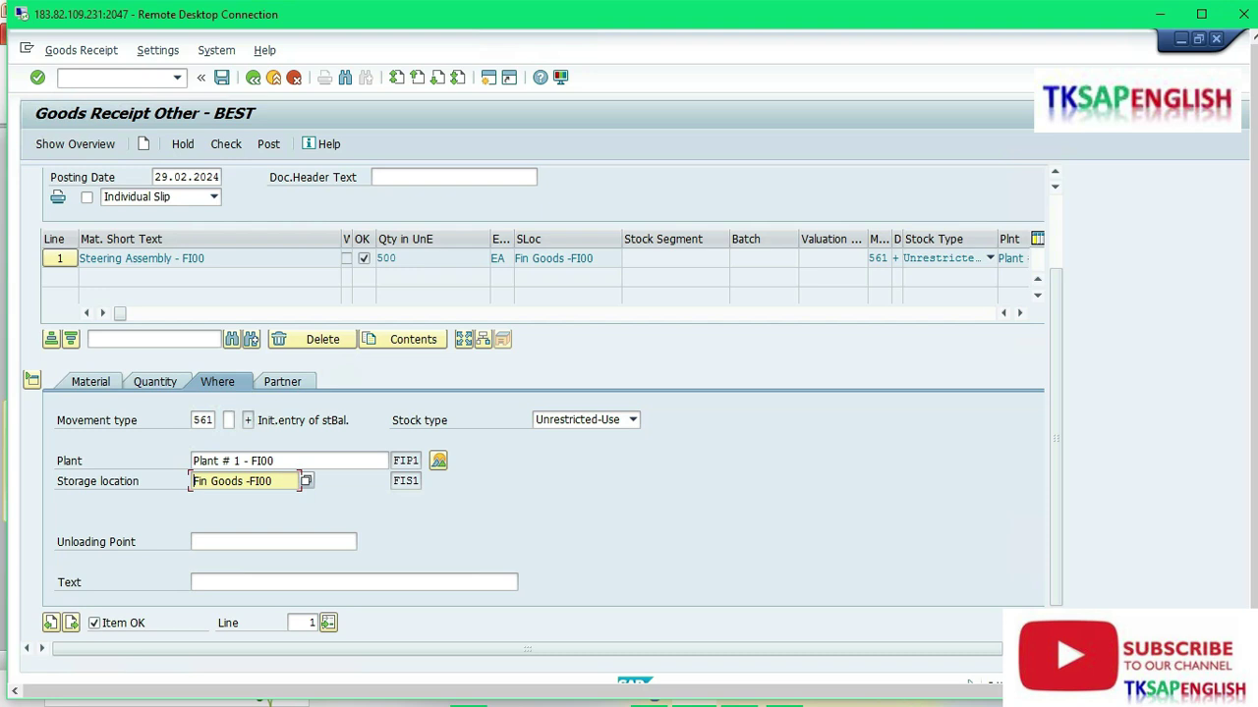
{"action": "left_click", "coordinate": [268, 144]}
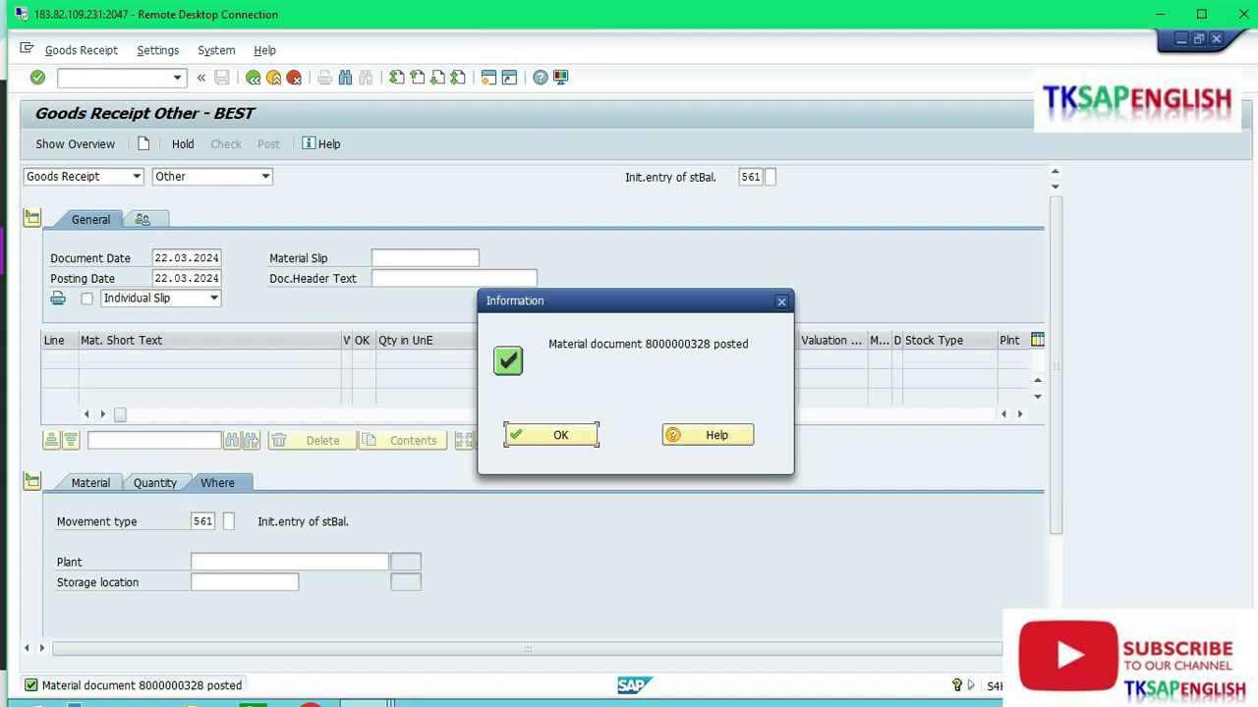
{"action": "key", "text": "Return"}
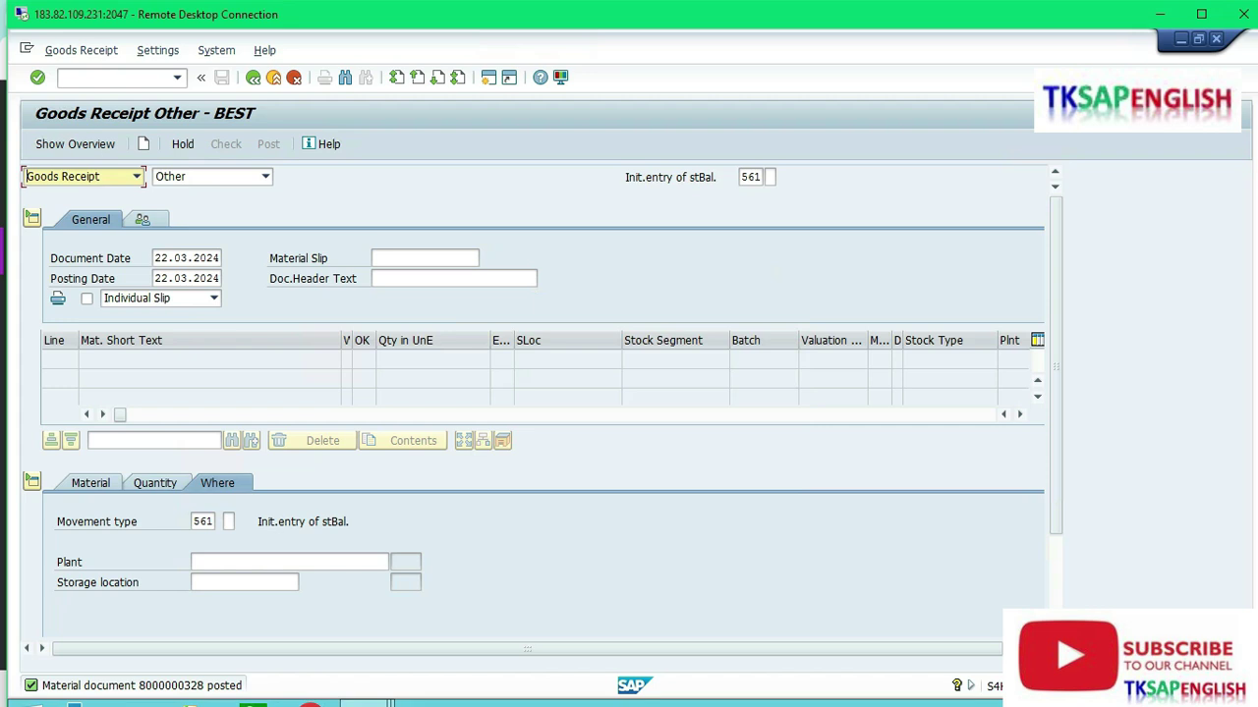
Run the MMBE stock overview for material 4107 again and check the unrestricted stock in storage location FIS1
{"action": "left_click", "coordinate": [177, 77]}
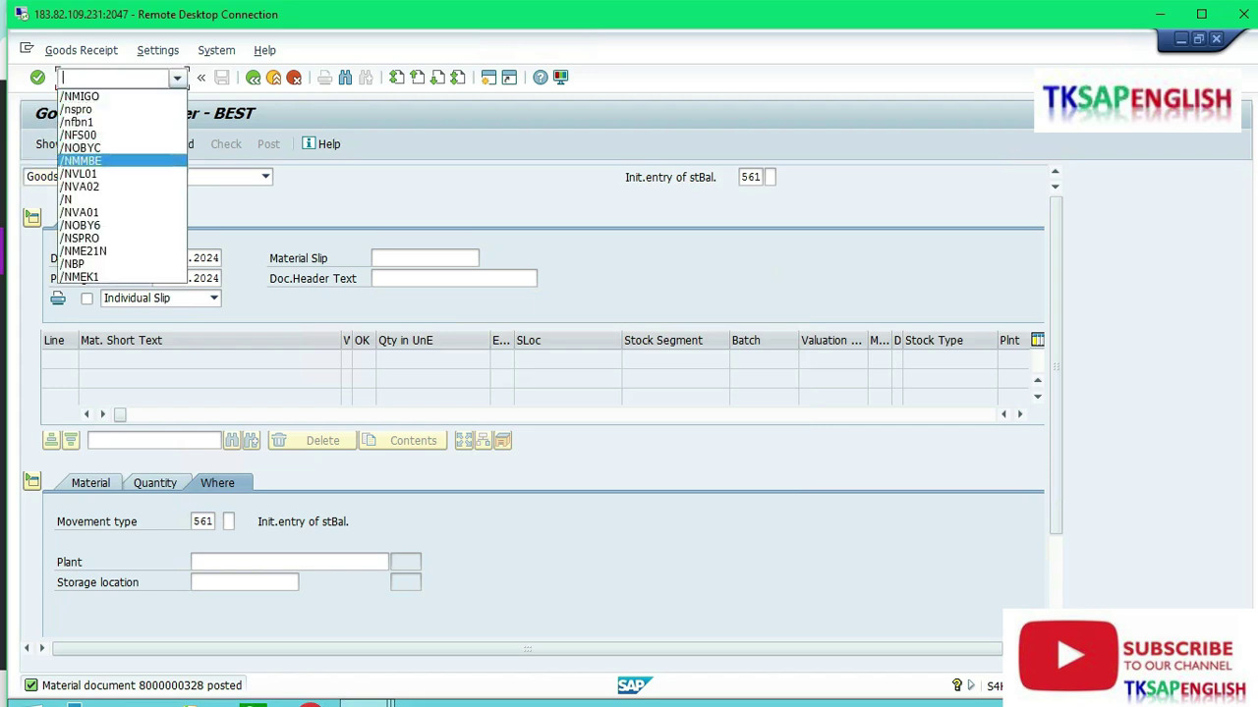
{"action": "left_click", "coordinate": [82, 161]}
{"action": "left_click", "coordinate": [37, 77]}
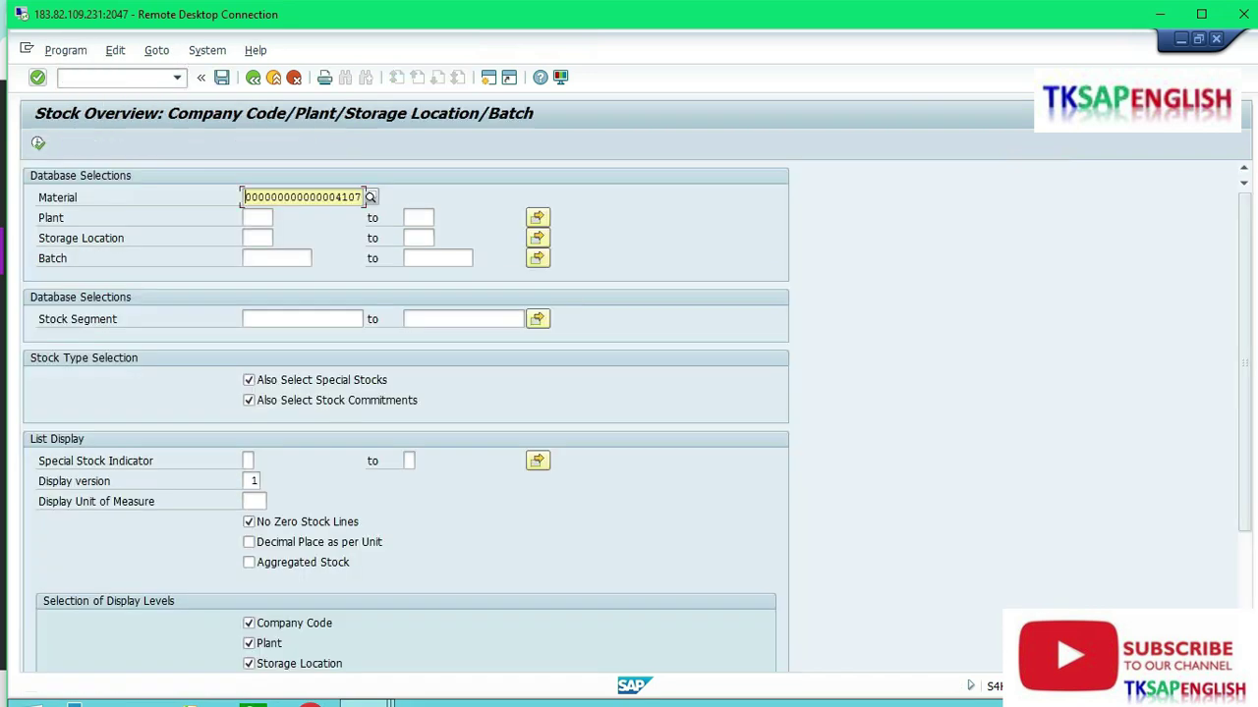
{"action": "left_click", "coordinate": [38, 144]}
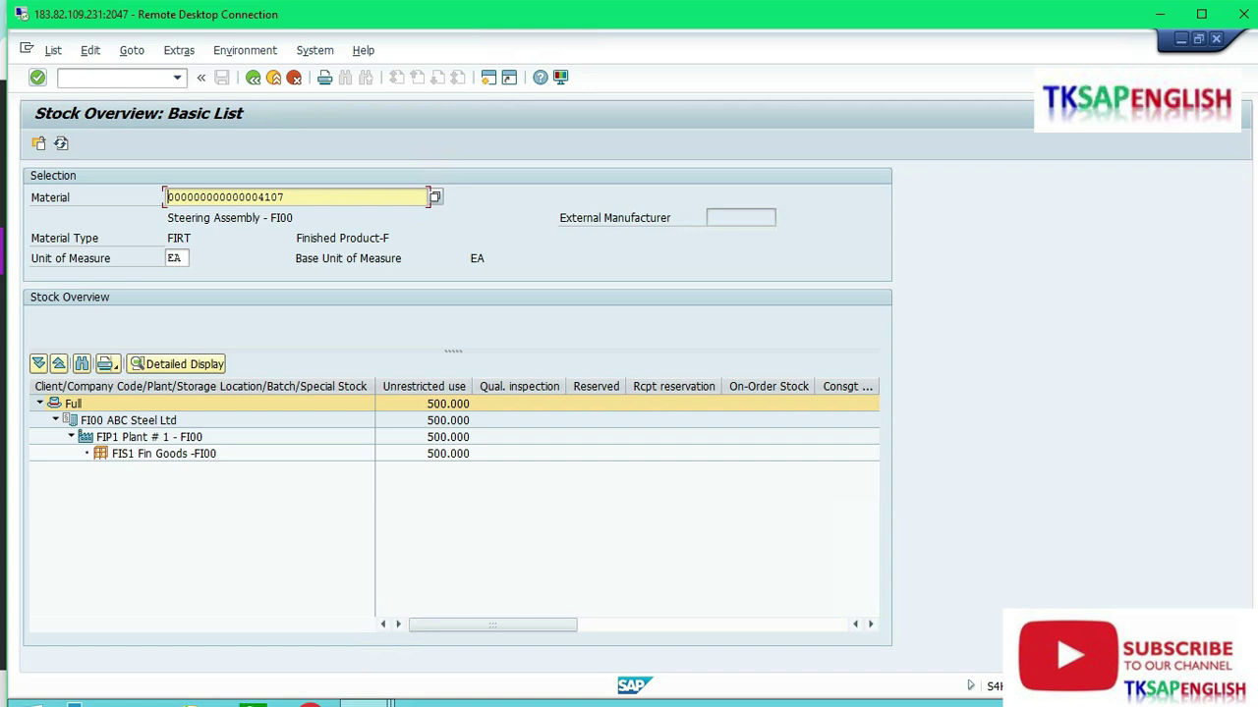
{"action": "left_click", "coordinate": [448, 454]}
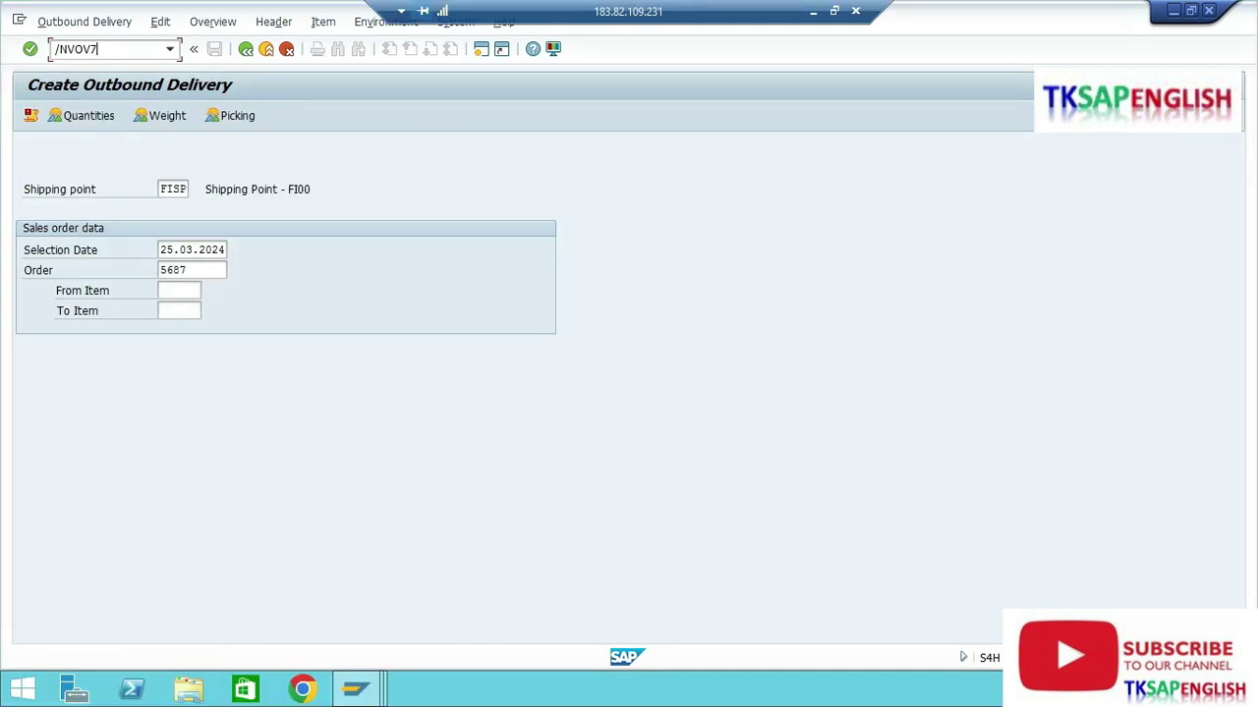
Run transaction VOV7, find item category TAN, and examine its business data and transaction flow settings
{"action": "key", "text": "Return"}
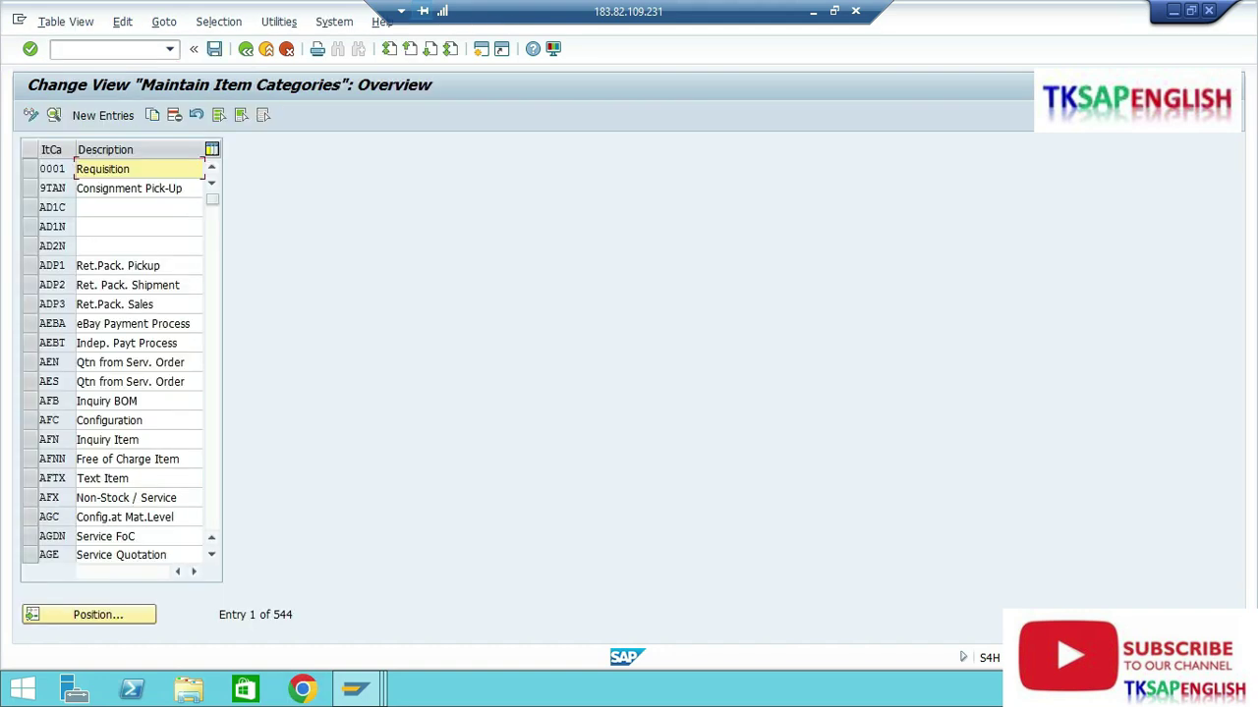
{"action": "left_click", "coordinate": [97, 614]}
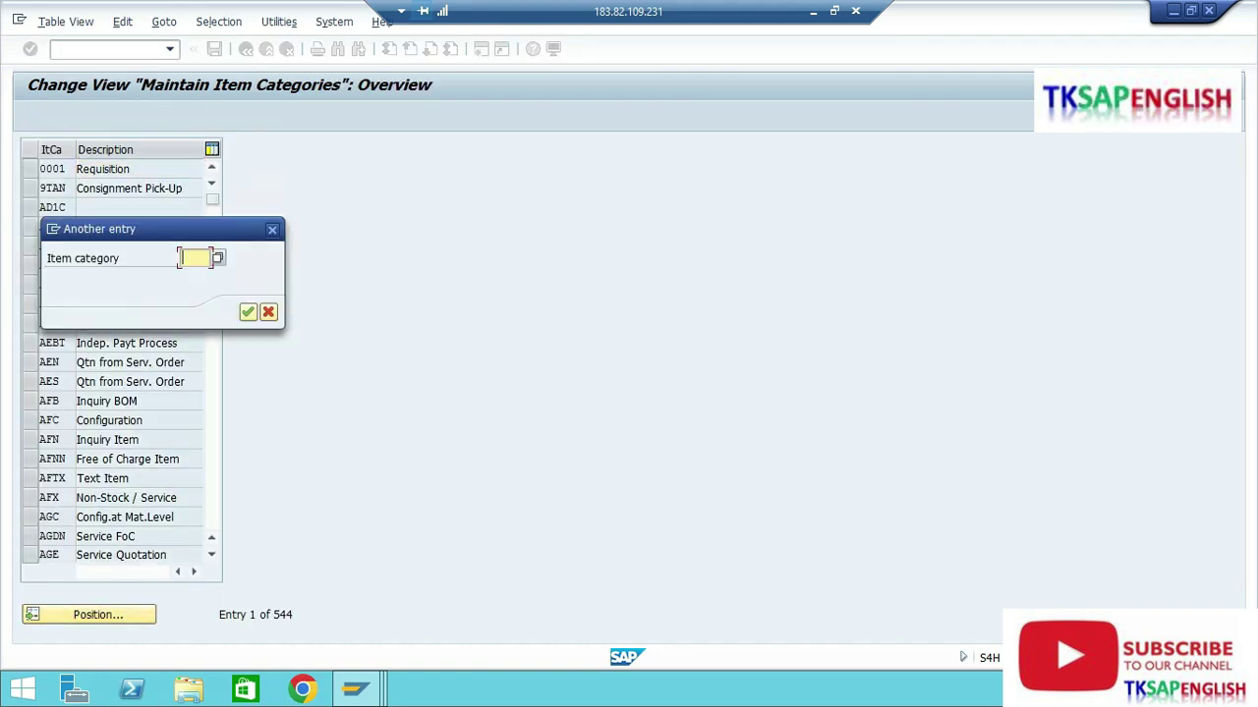
{"action": "type", "text": "TA"}
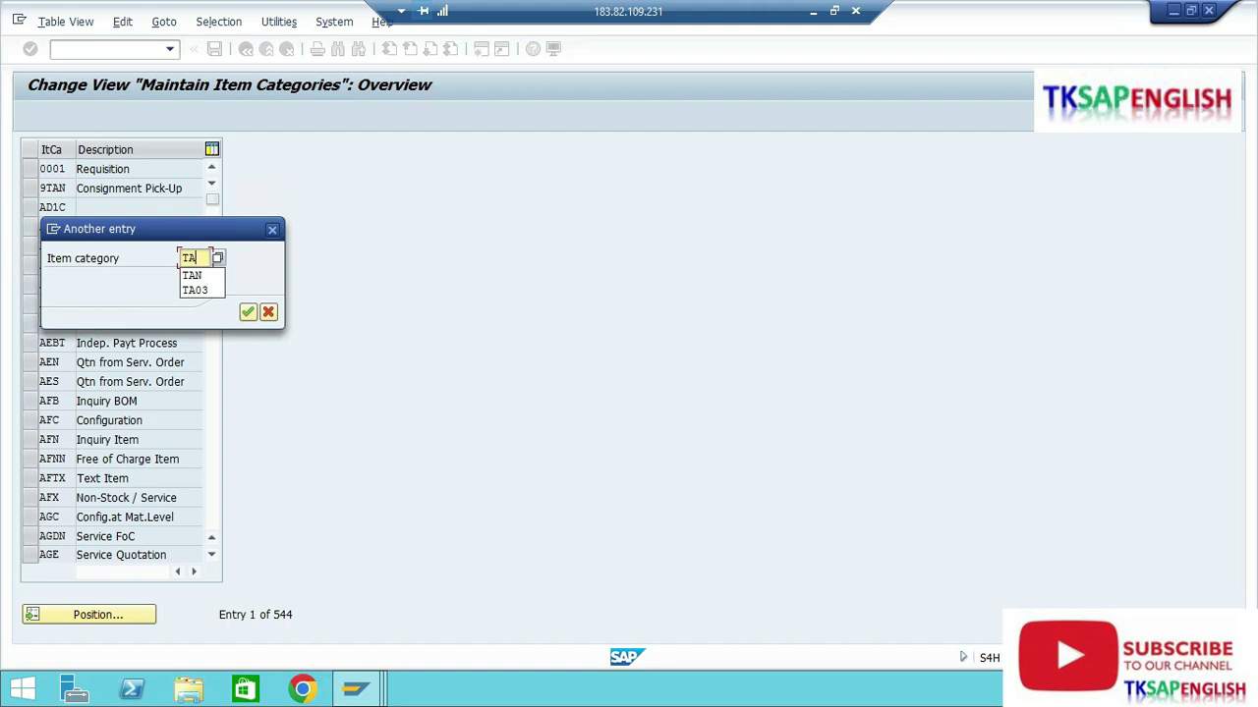
{"action": "type", "text": "N"}
{"action": "key", "text": "Return"}
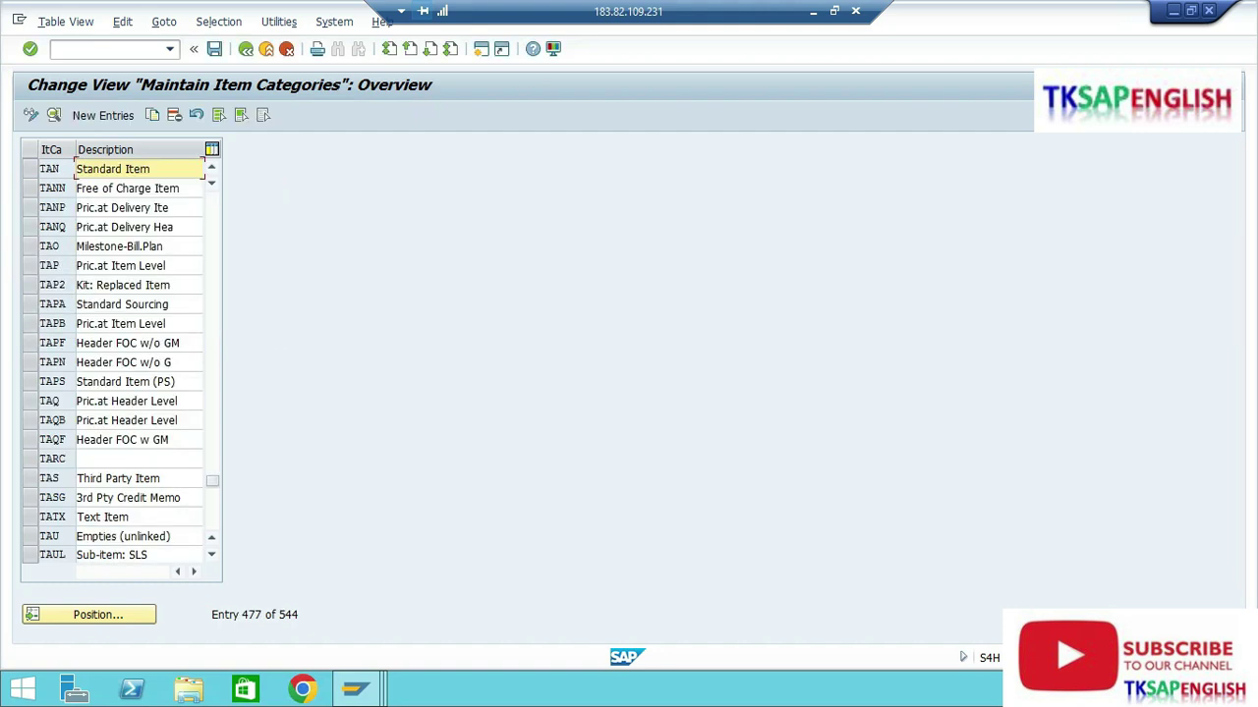
{"action": "double_click", "coordinate": [81, 169]}
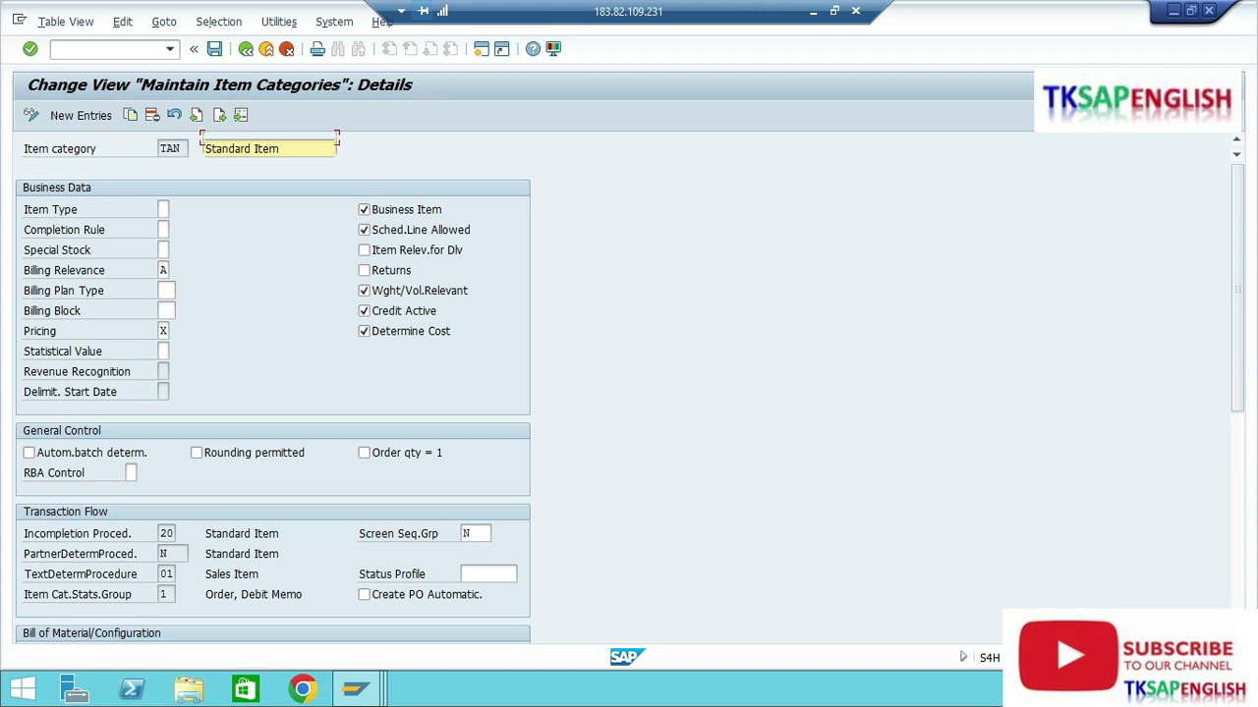
{"action": "scroll", "coordinate": [363, 270], "scroll_direction": "down", "scroll_amount": 5}
{"action": "scroll", "coordinate": [273, 388], "scroll_direction": "down", "scroll_amount": 3}
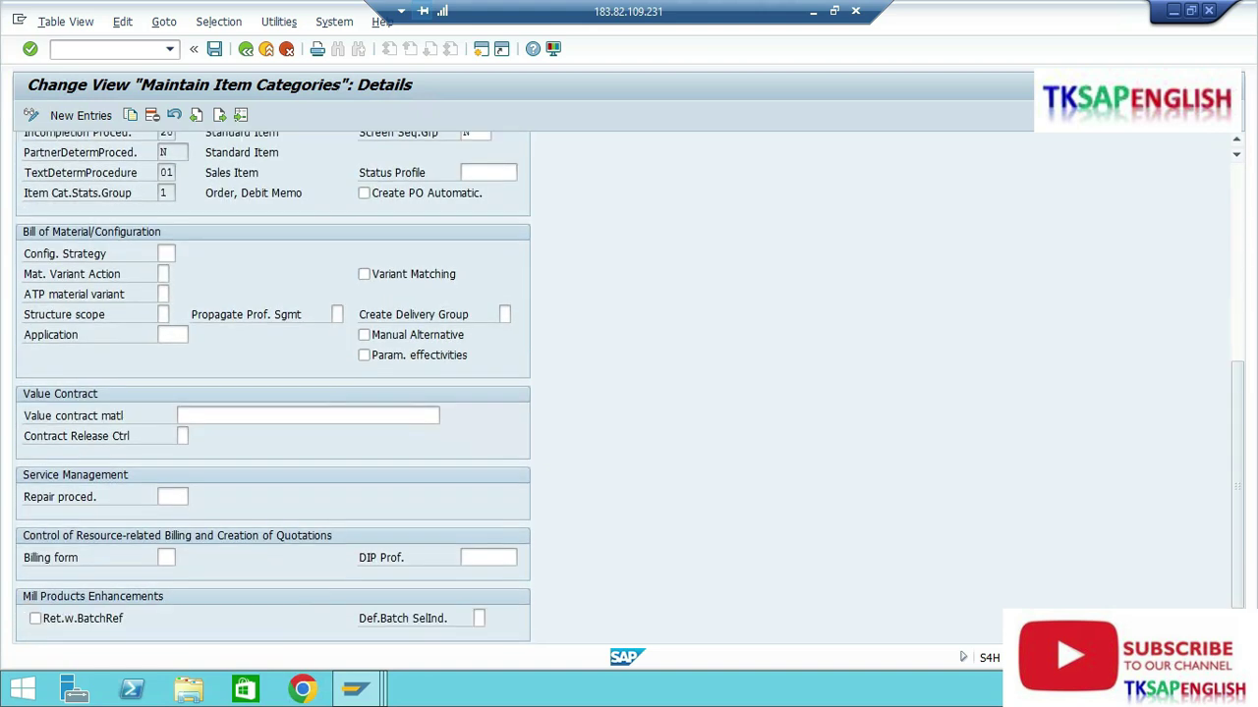
{"action": "scroll", "coordinate": [273, 388], "scroll_direction": "up", "scroll_amount": 4}
{"action": "scroll", "coordinate": [273, 388], "scroll_direction": "up", "scroll_amount": 4}
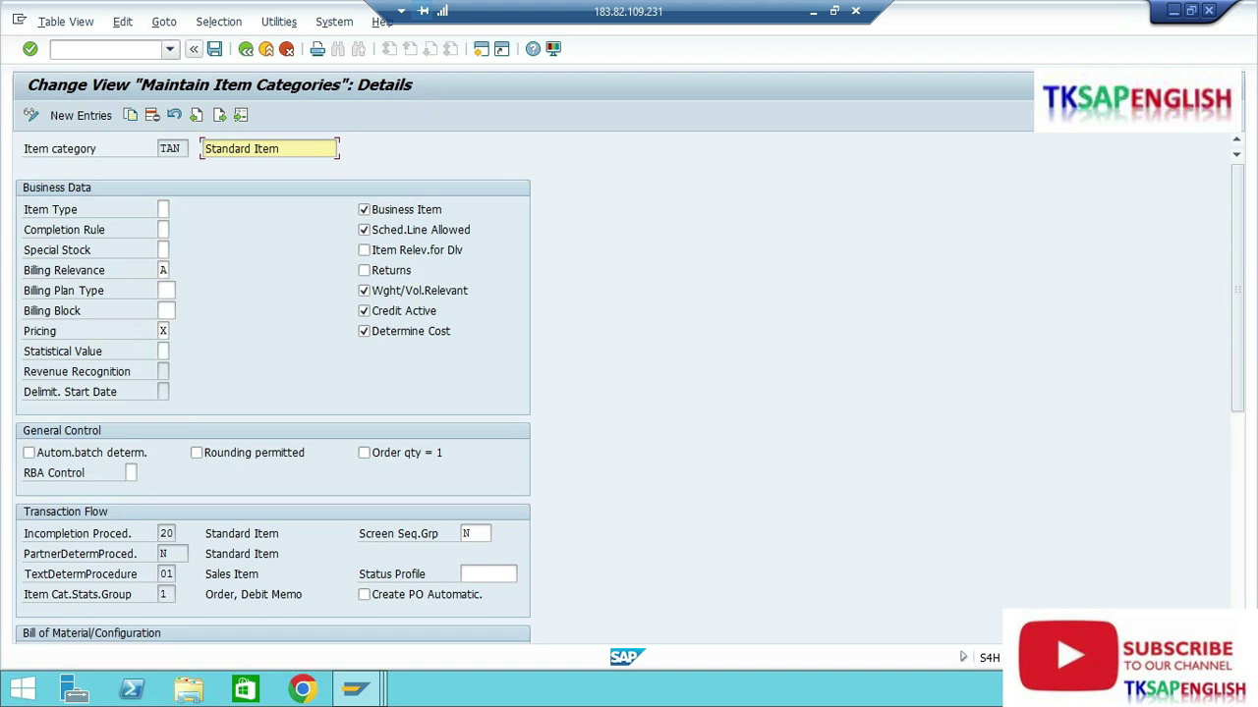
Open the sales order in transaction VA02 and check the schedule line category of item 10 in its schedule lines
{"action": "left_click", "coordinate": [170, 50]}
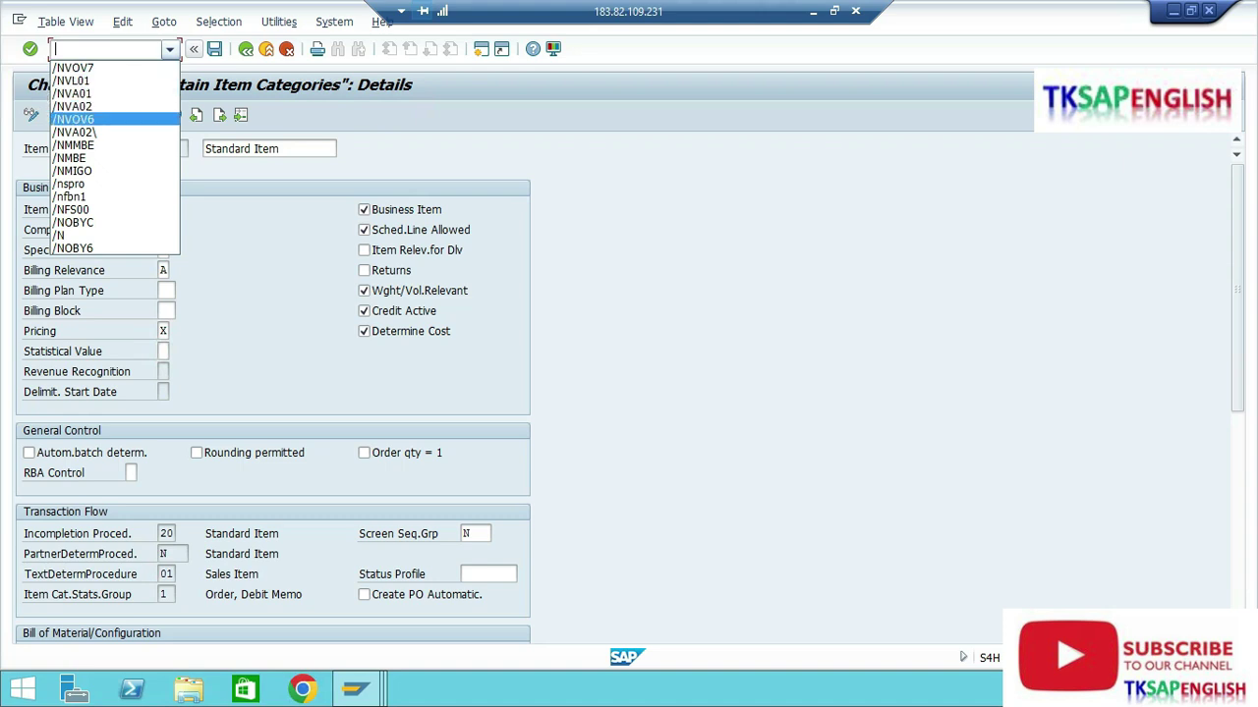
{"action": "key", "text": "Down"}
{"action": "key", "text": "Return"}
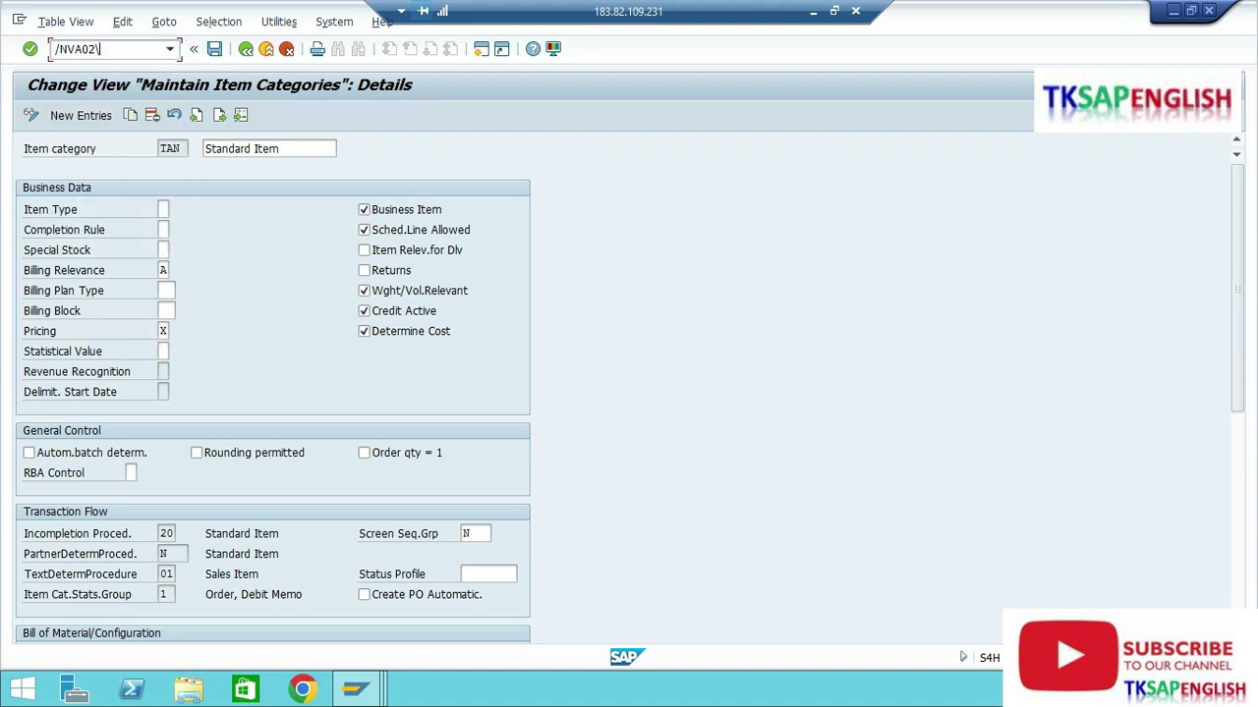
{"action": "key", "text": "BackSpace"}
{"action": "key", "text": "Return"}
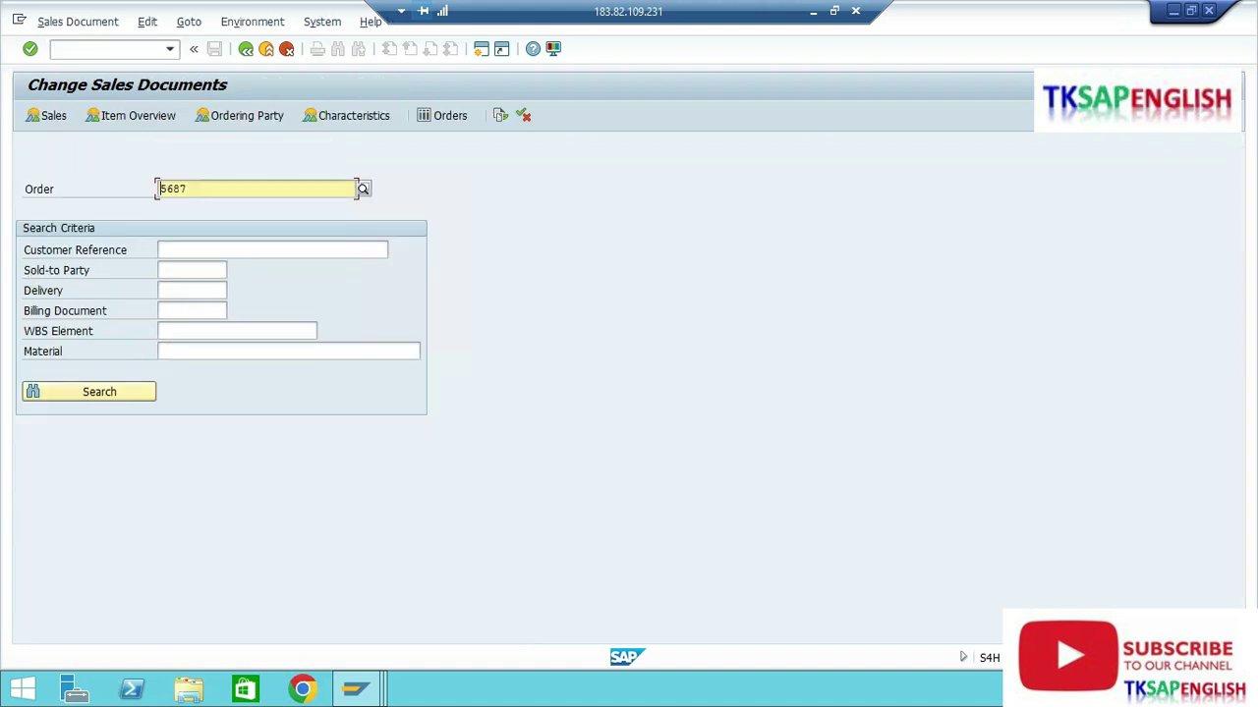
{"action": "key", "text": "Return"}
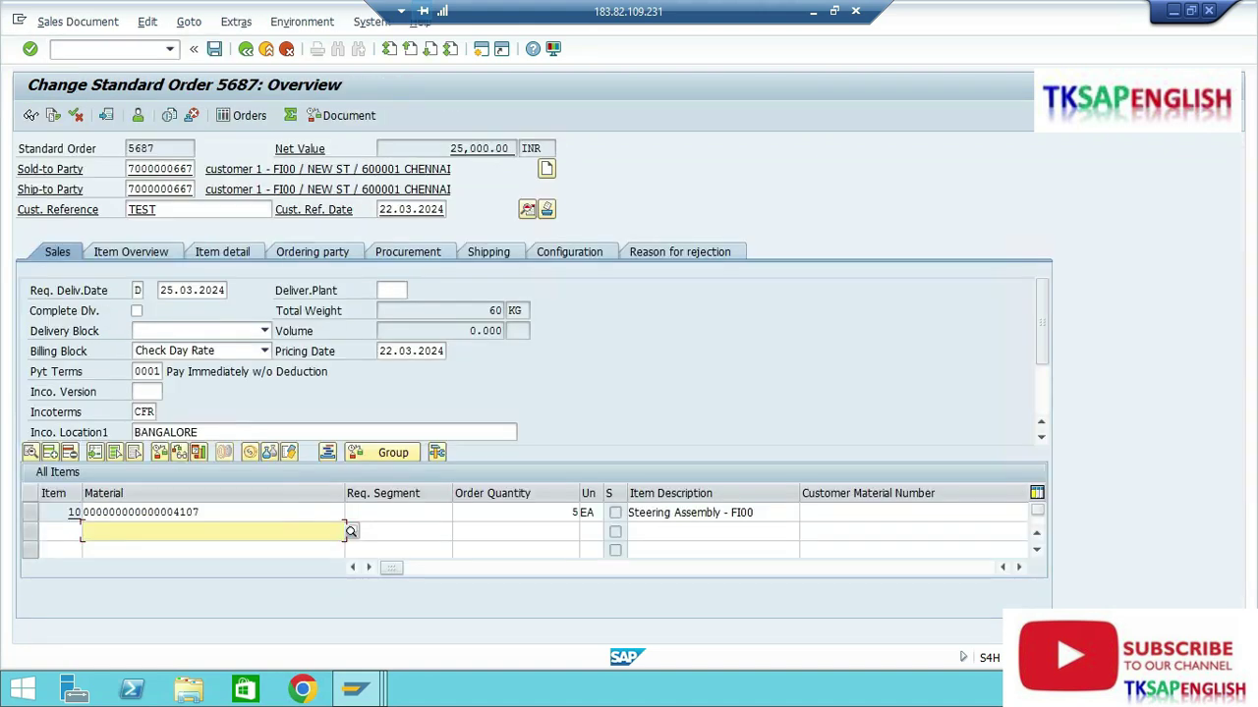
{"action": "left_click", "coordinate": [407, 253]}
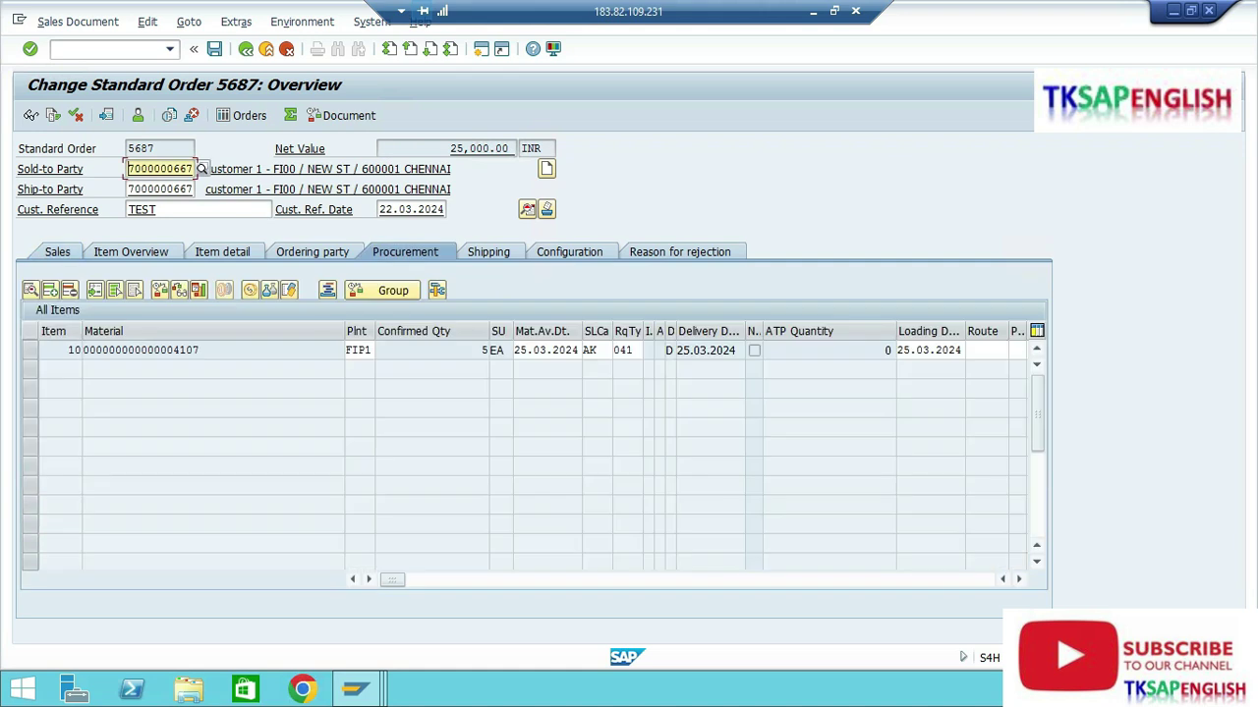
{"action": "double_click", "coordinate": [350, 350]}
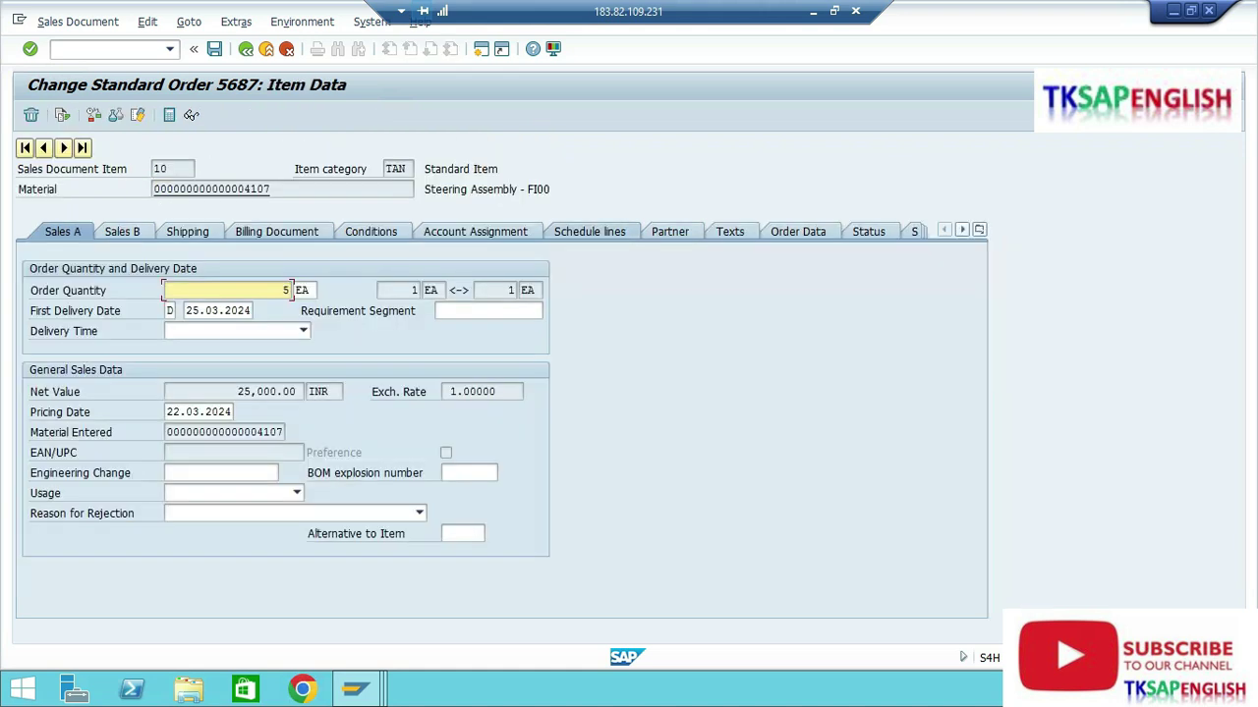
{"action": "left_click", "coordinate": [588, 231]}
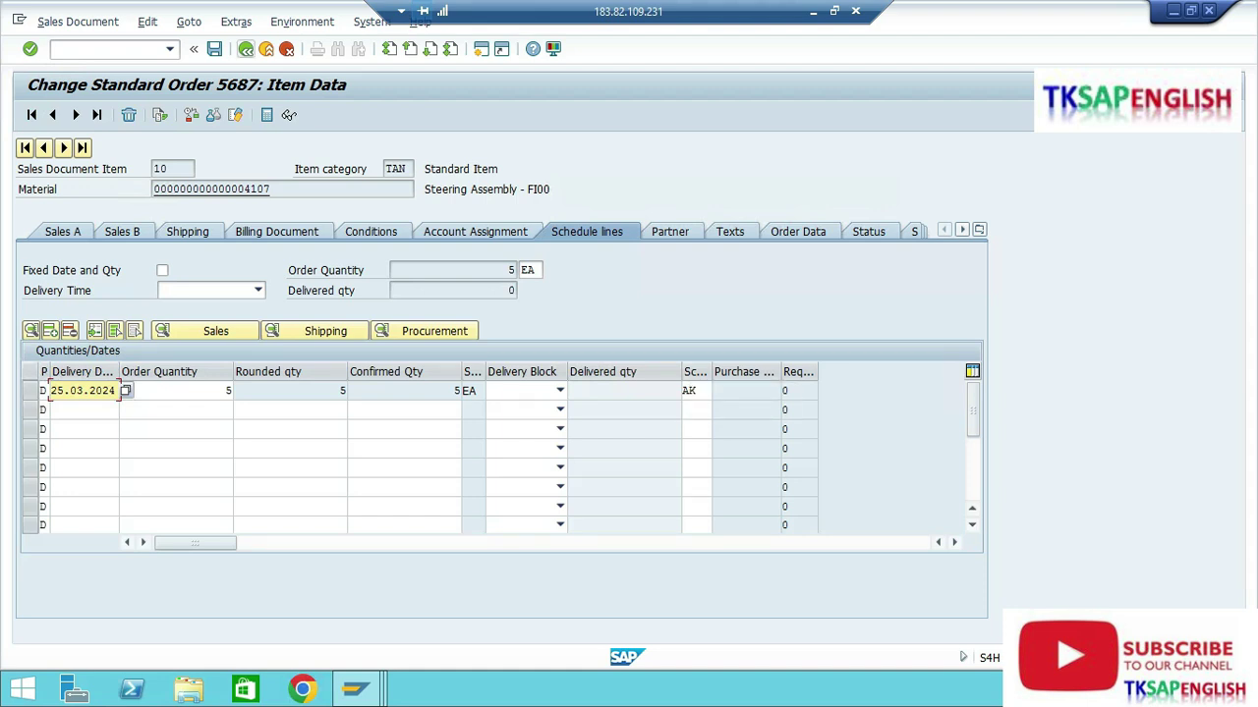
Run transaction VOV6, open the details of schedule line category AE, and mark it as item relevant for delivery
{"action": "left_click", "coordinate": [170, 49]}
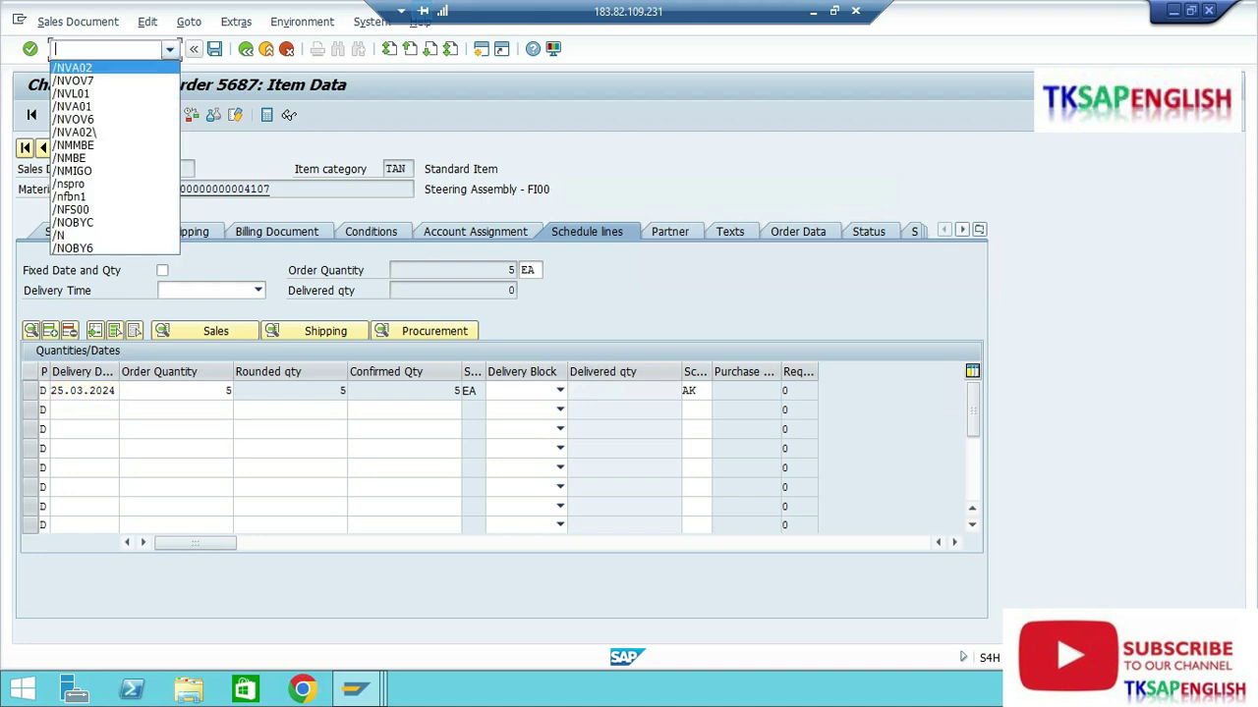
{"action": "left_click", "coordinate": [78, 120]}
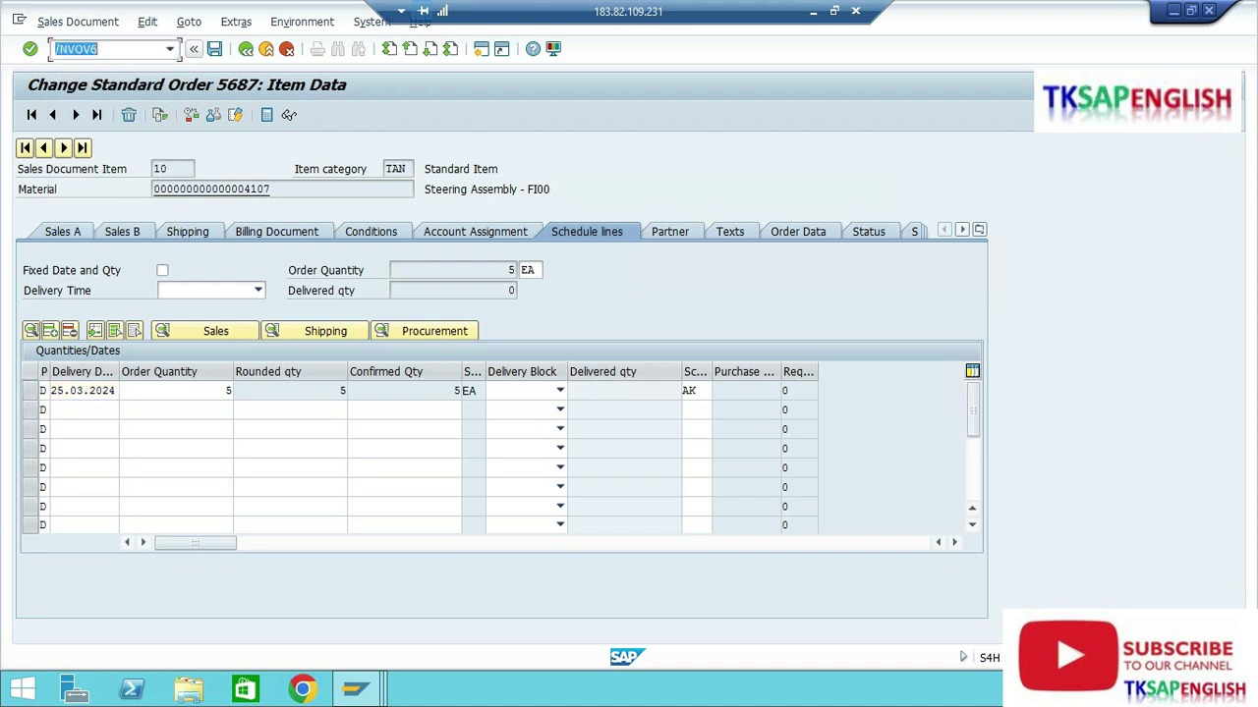
{"action": "left_click", "coordinate": [99, 49]}
{"action": "key", "text": "Return"}
{"action": "key", "text": "Return"}
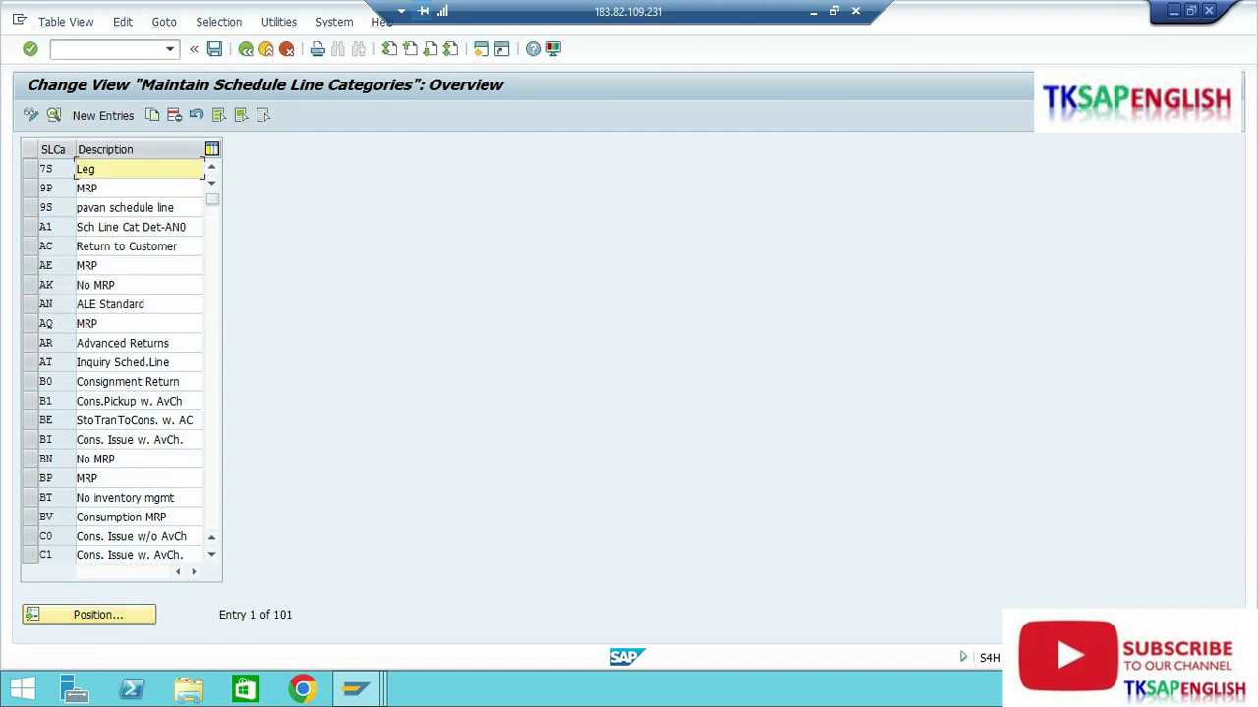
{"action": "left_click", "coordinate": [56, 266]}
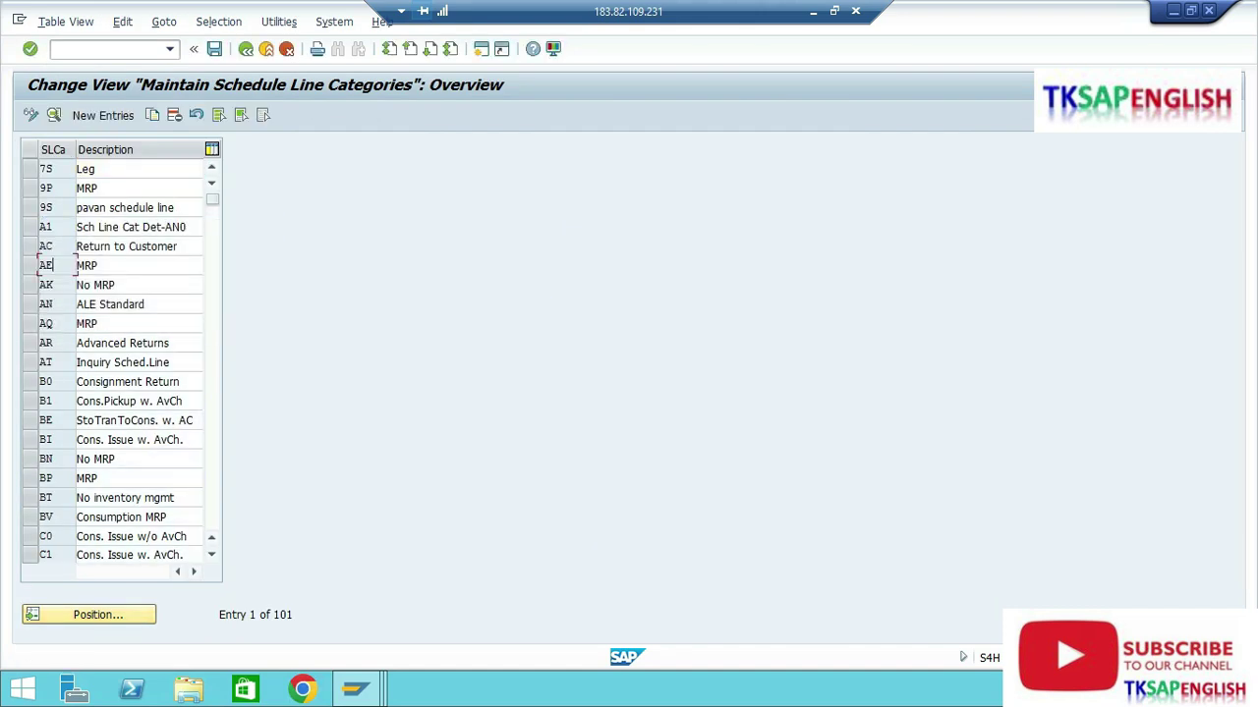
{"action": "double_click", "coordinate": [56, 265]}
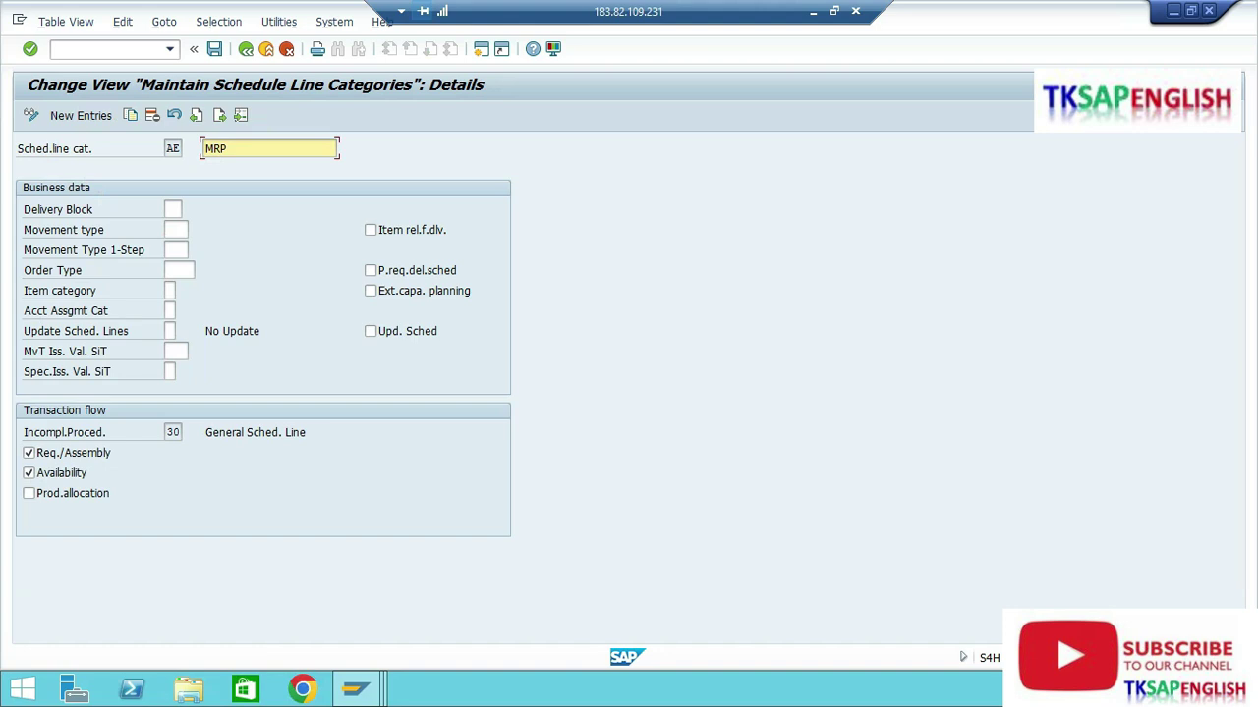
{"action": "left_click", "coordinate": [370, 230]}
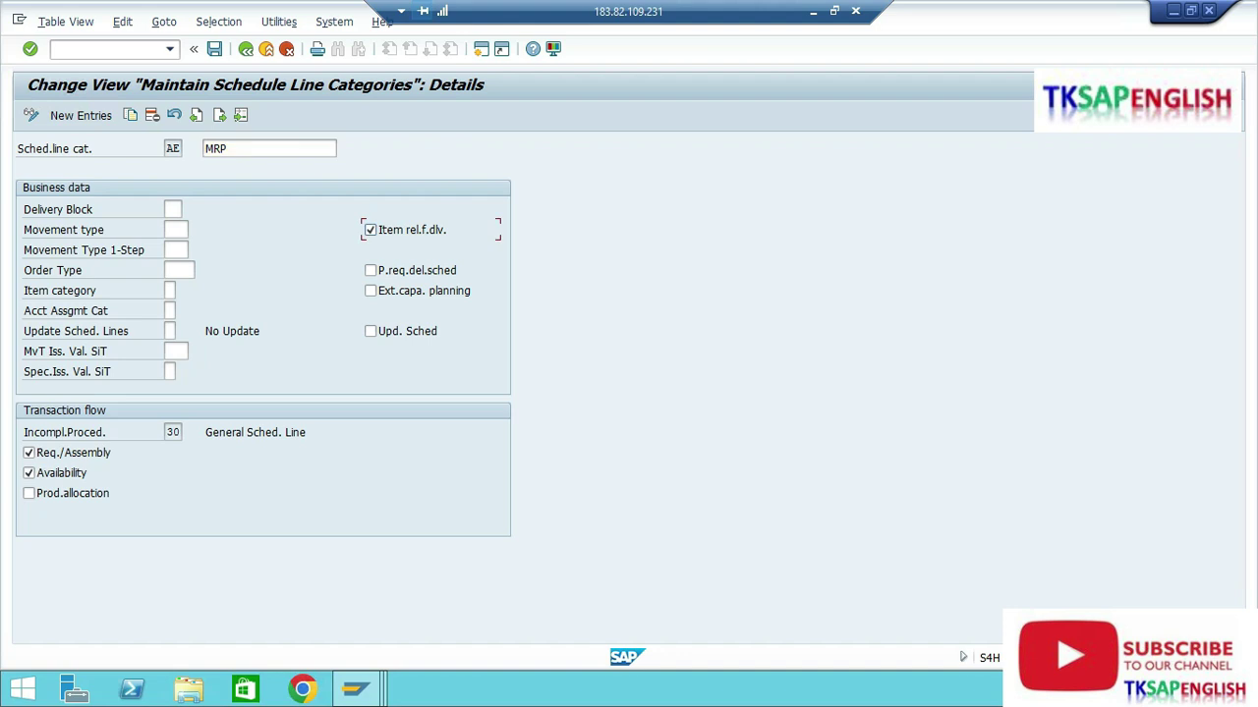
Assign movement type 601 (GD goods issue:delvy) to schedule line category AE and save the change
{"action": "left_click", "coordinate": [176, 230]}
{"action": "key", "text": "F4"}
{"action": "scroll", "coordinate": [349, 378], "scroll_direction": "down", "scroll_amount": 20}
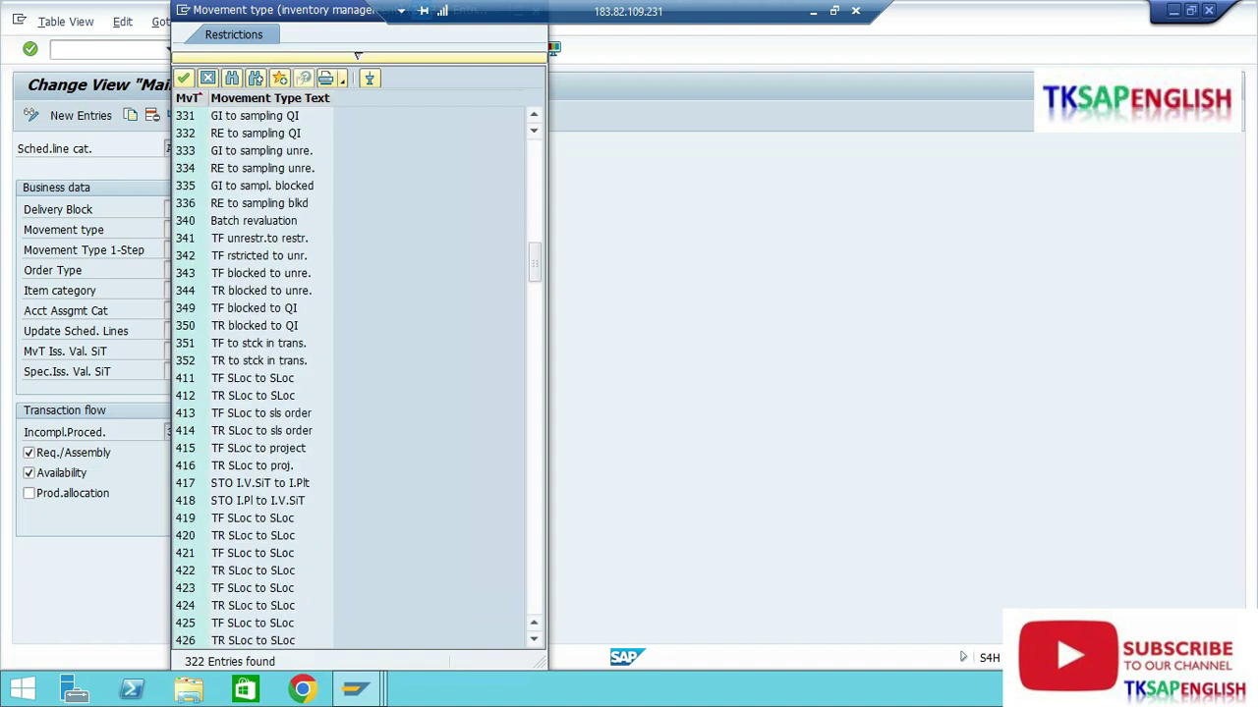
{"action": "scroll", "coordinate": [357, 54], "scroll_direction": "down", "scroll_amount": 20}
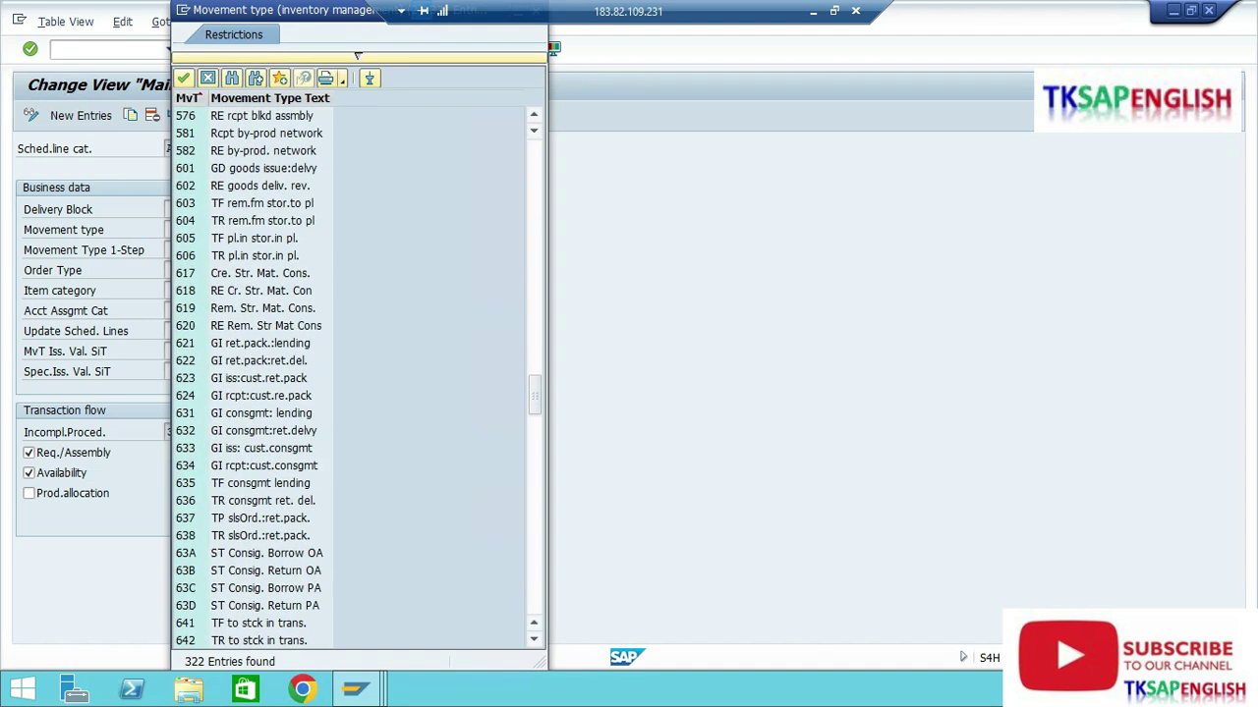
{"action": "scroll", "coordinate": [356, 54], "scroll_direction": "up", "scroll_amount": 1}
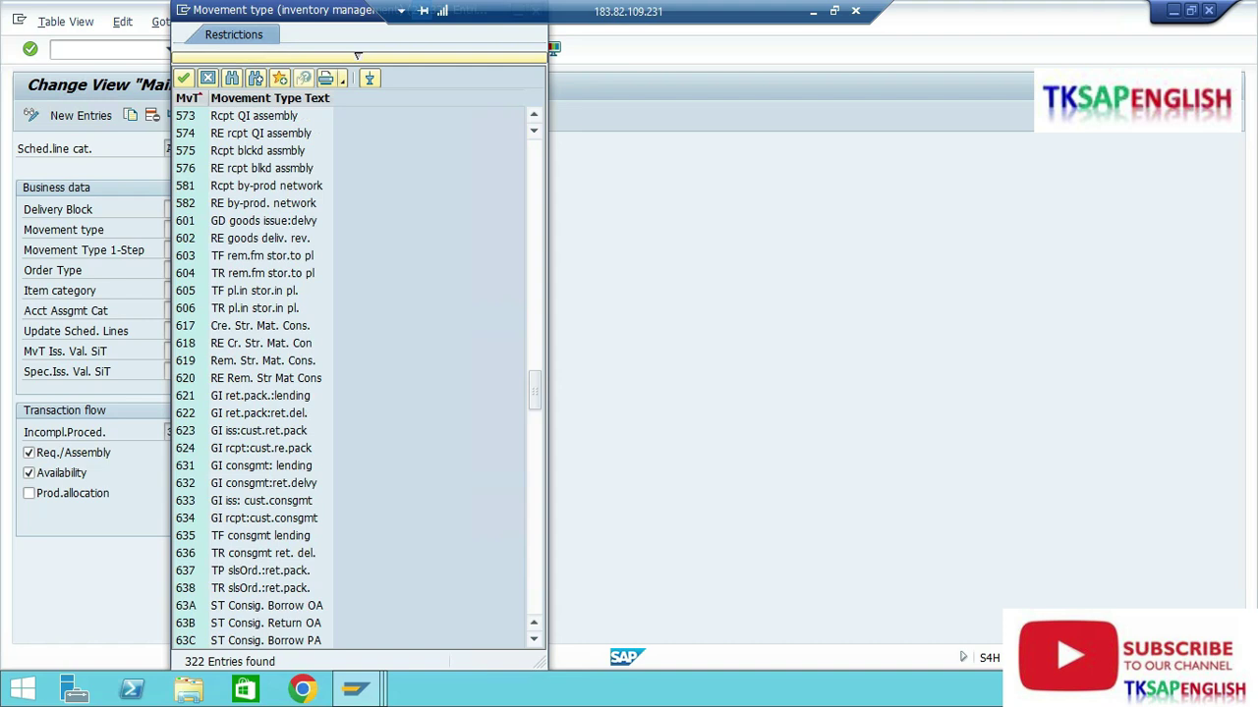
{"action": "left_click", "coordinate": [264, 221]}
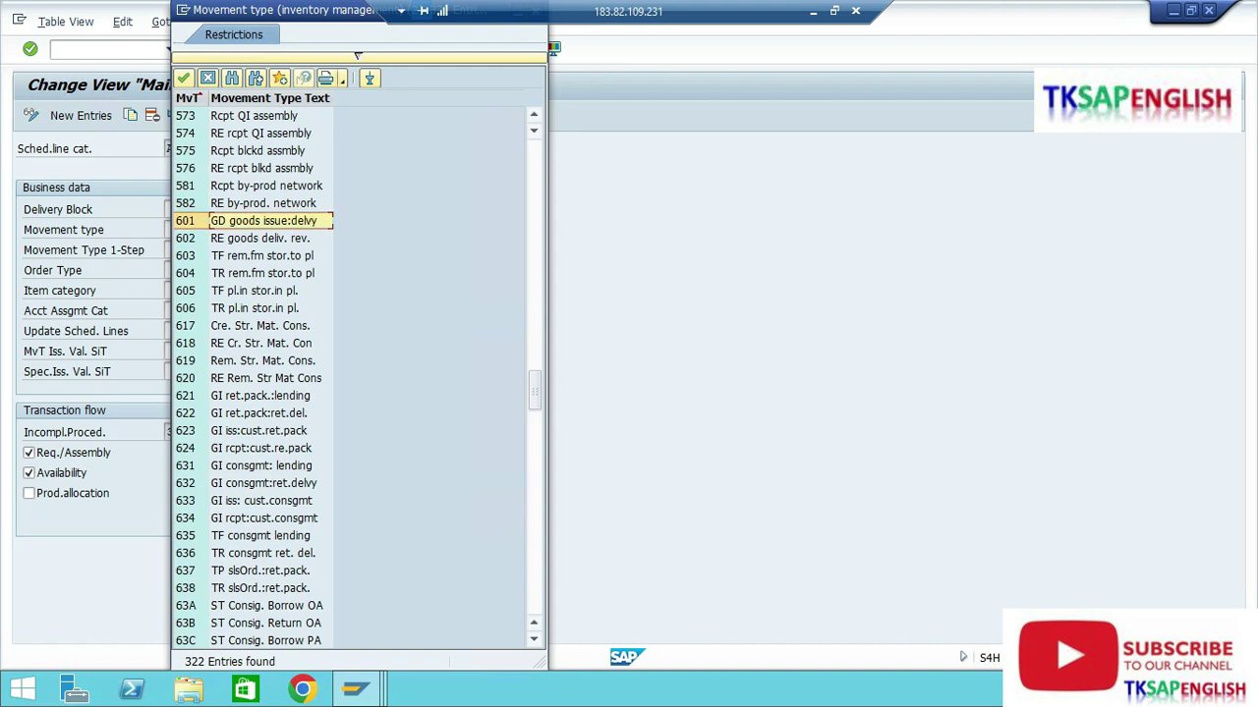
{"action": "key", "text": "Return"}
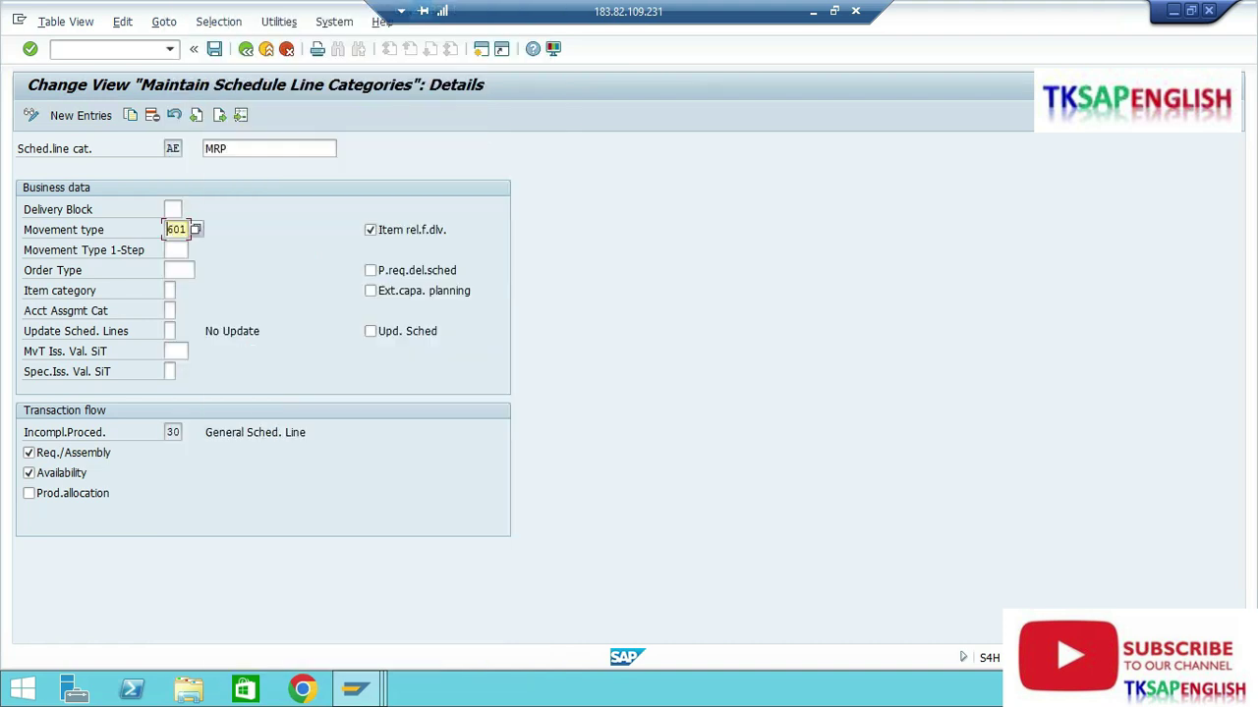
{"action": "key", "text": "ctrl+s"}
{"action": "key", "text": "Return"}
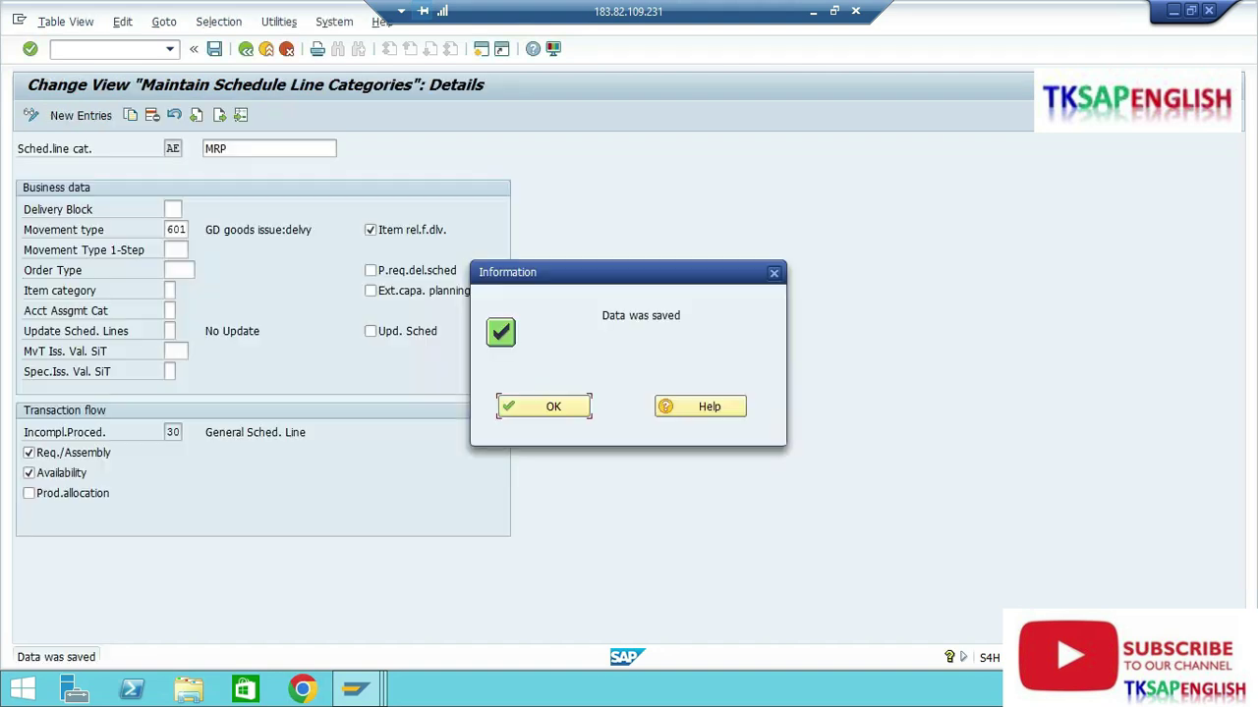
Run transaction VL01 to create and save the outbound delivery for the sales order, using shipping point FISP and selection date 25.03.2024
{"action": "left_click", "coordinate": [170, 50]}
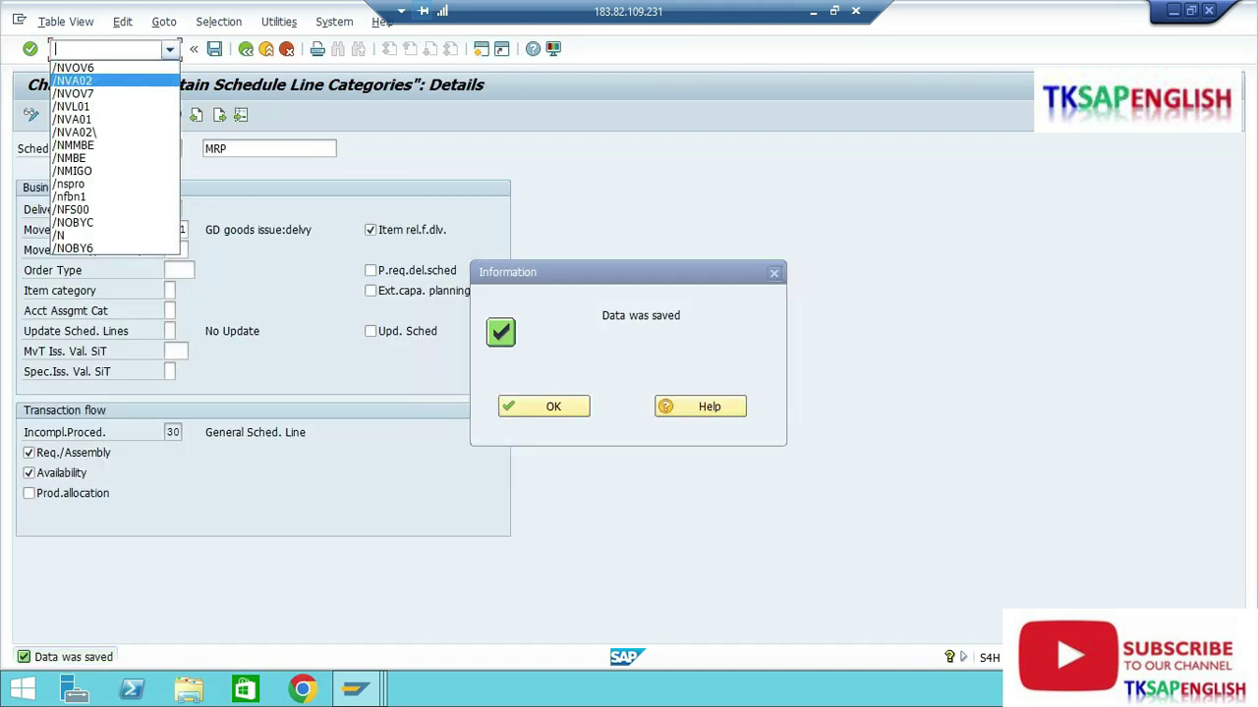
{"action": "key", "text": "Return"}
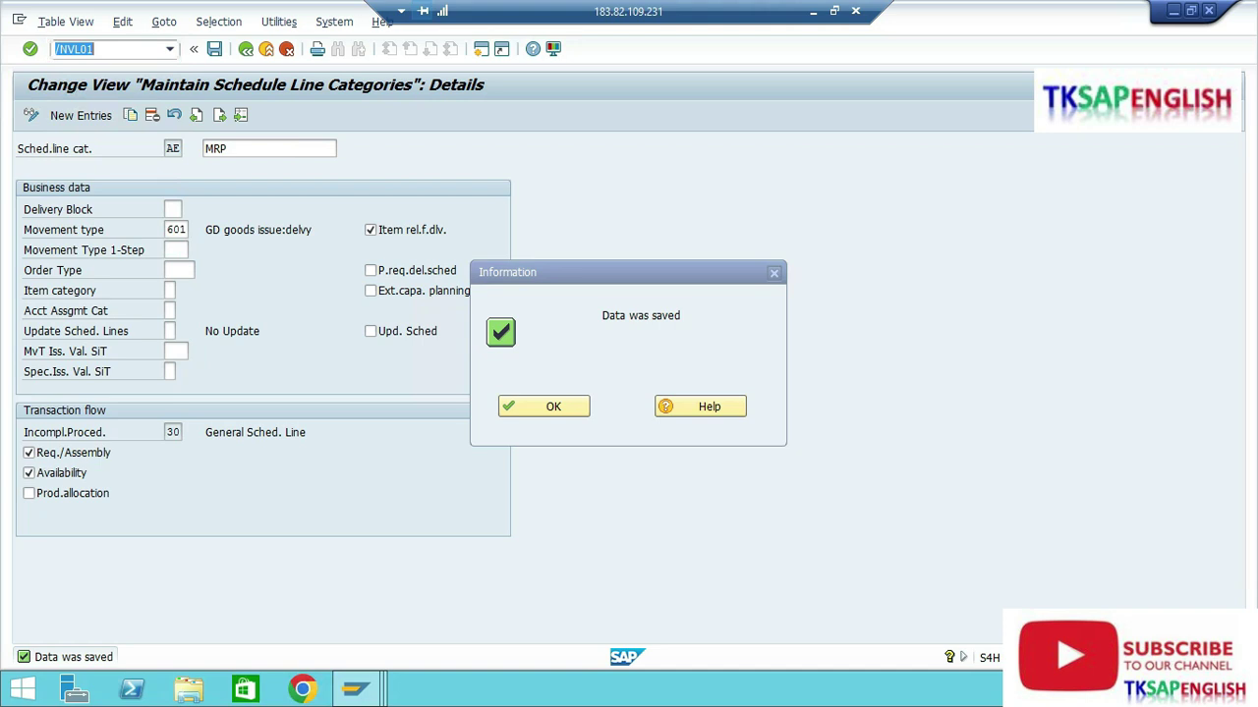
{"action": "key", "text": "Return"}
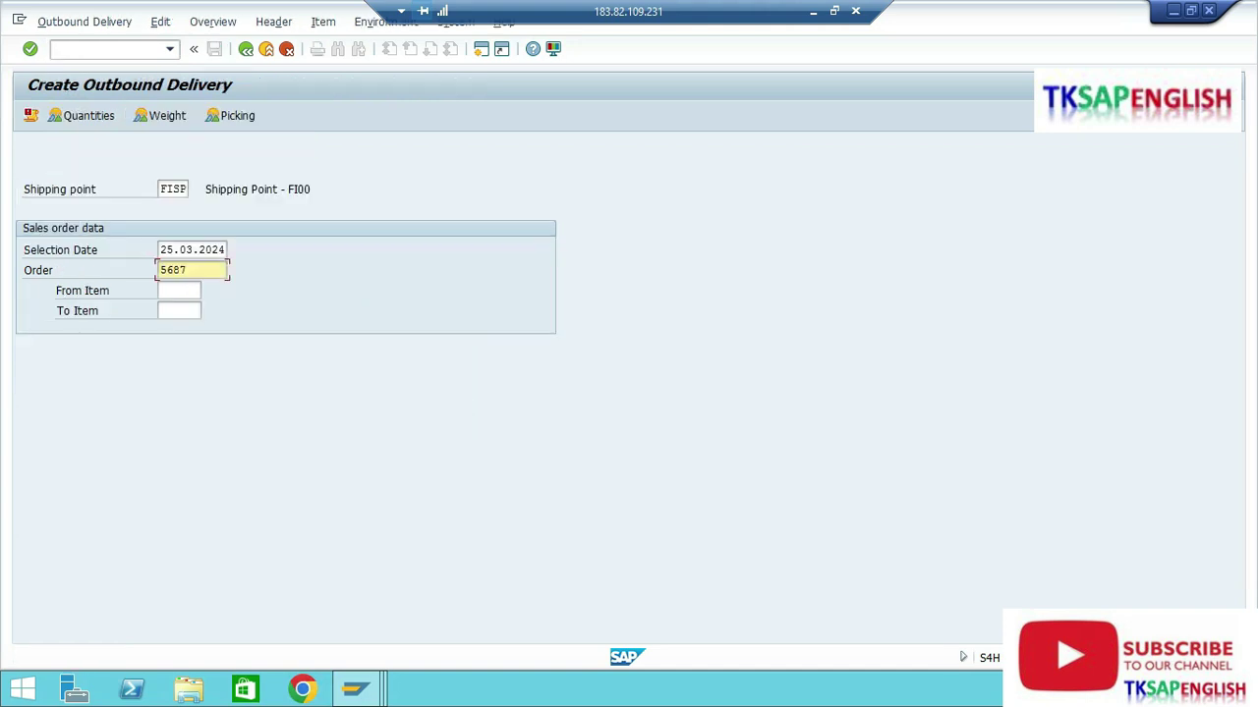
{"action": "left_click", "coordinate": [181, 190]}
{"action": "left_click", "coordinate": [200, 249]}
{"action": "left_click", "coordinate": [195, 270]}
{"action": "key", "text": "Return"}
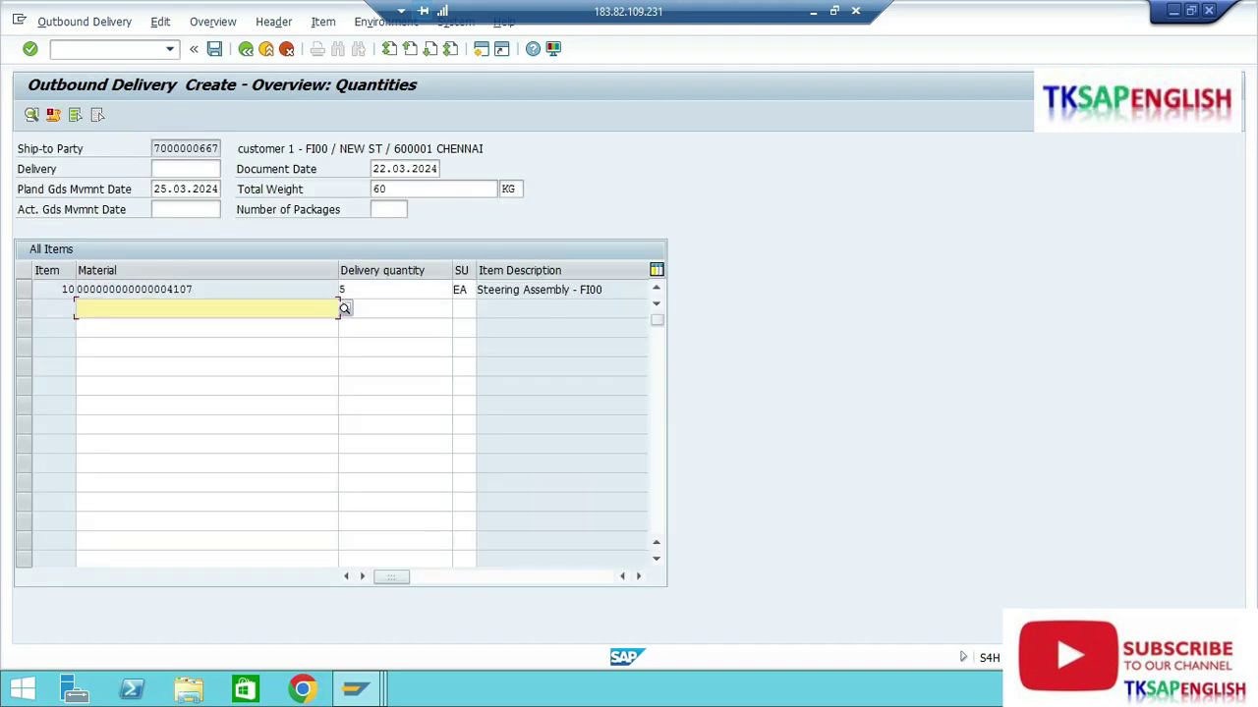
{"action": "key", "text": "ctrl+s"}
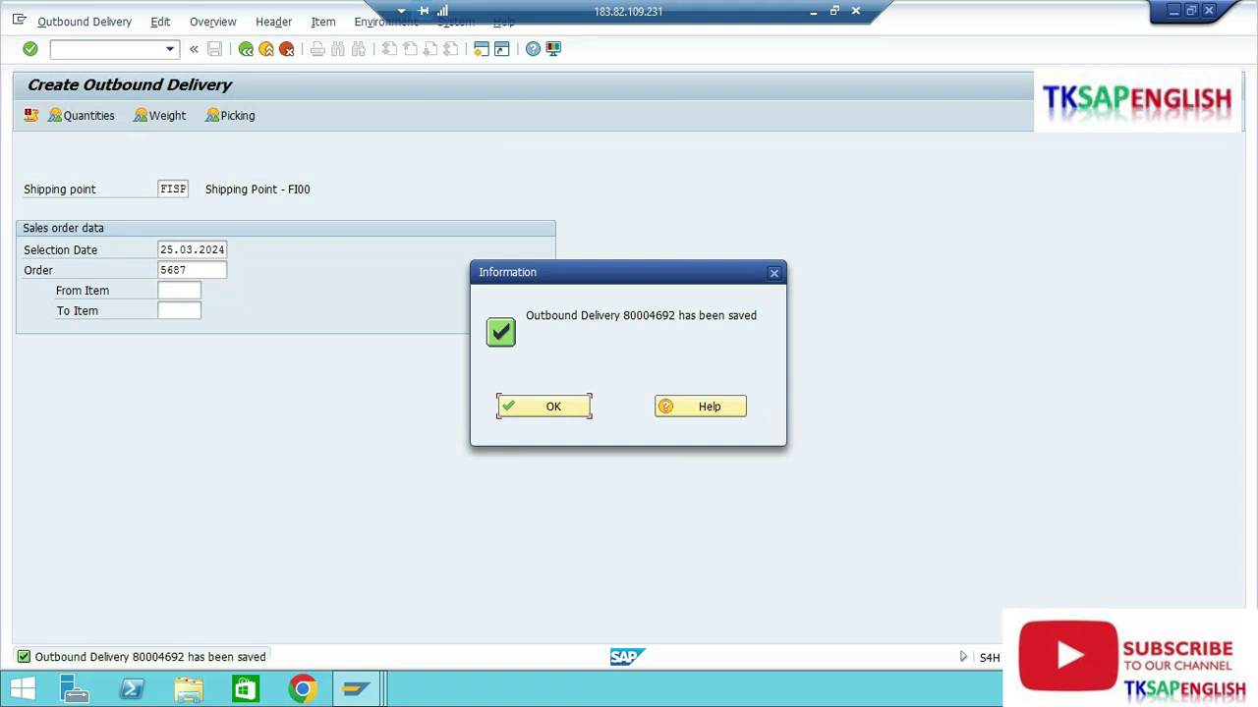
{"action": "key", "text": "Return"}
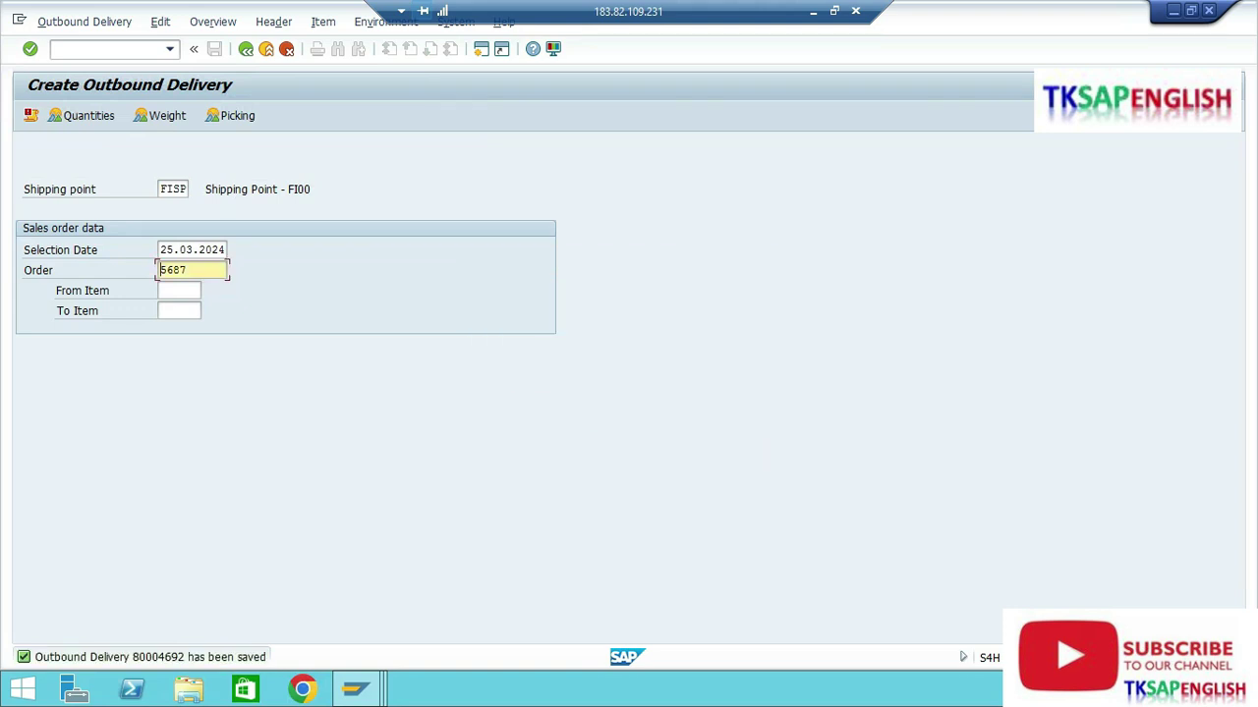